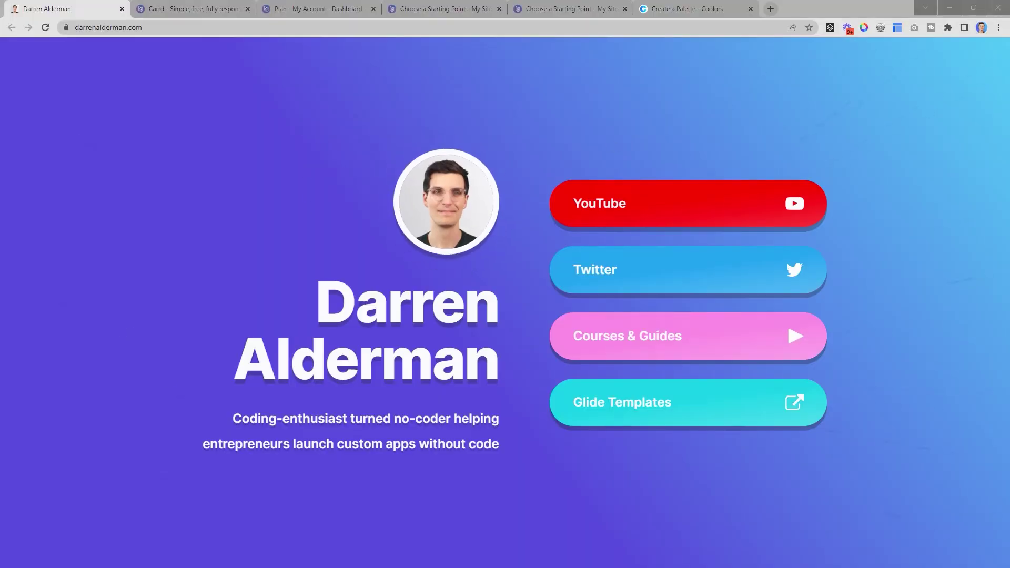
# - Preview the finished link-in-bio site at iPhone XR phone size, then back at desktop width
pyautogui.hotkey('ctrl', 'shift', 'm')
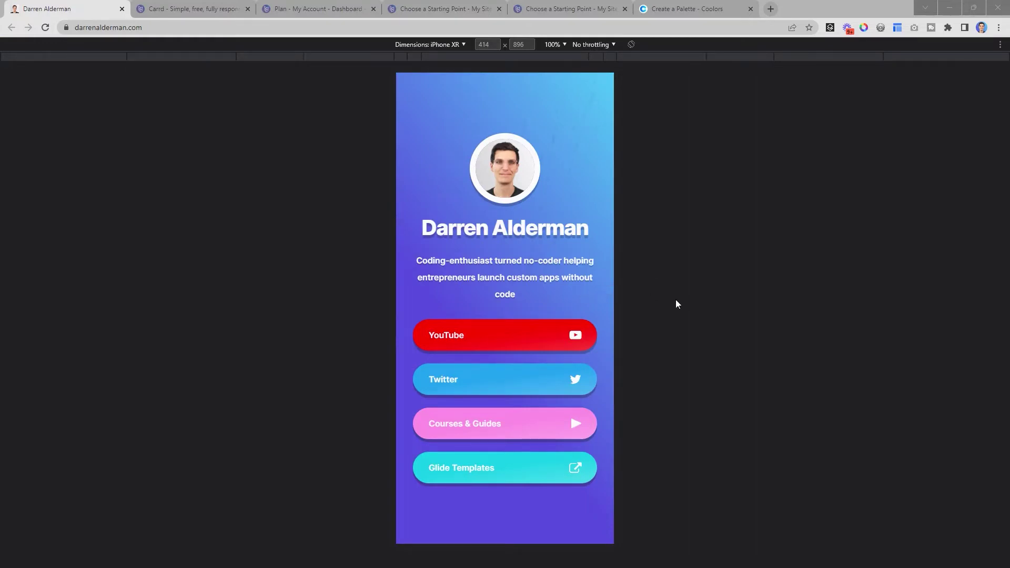
pyautogui.hotkey('ctrl', 'shift', 'm')
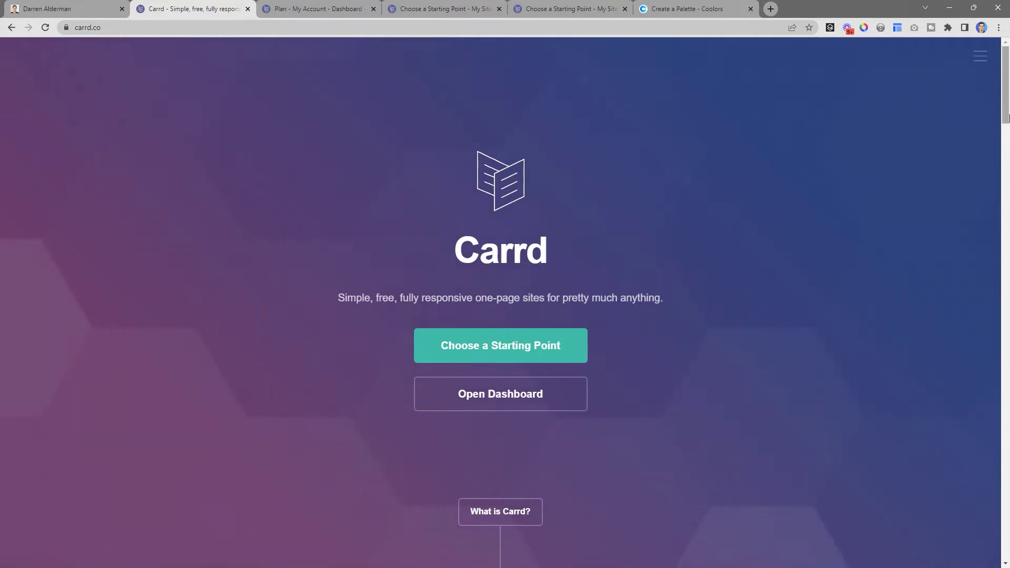
# - Read down the Carrd homepage's Simple, Responsive and Free sections to the Go Pro offer at $19 / year
pyautogui.moveTo(1007, 97); pyautogui.dragTo(1007, 185)
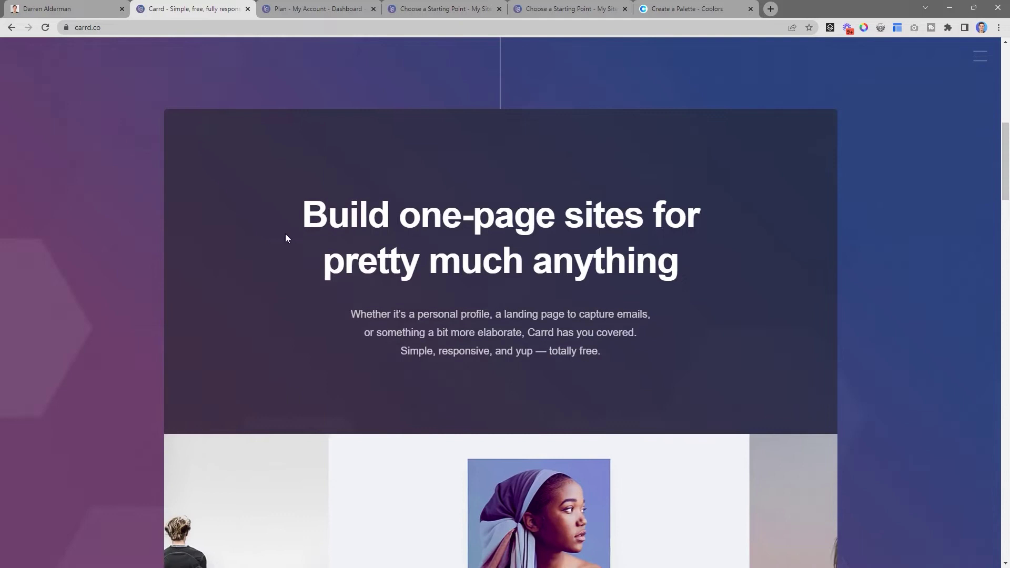
pyautogui.moveTo(285, 234); pyautogui.dragTo(654, 217)
pyautogui.moveTo(669, 265); pyautogui.dragTo(326, 258)
pyautogui.scroll(-10, 711, 223)
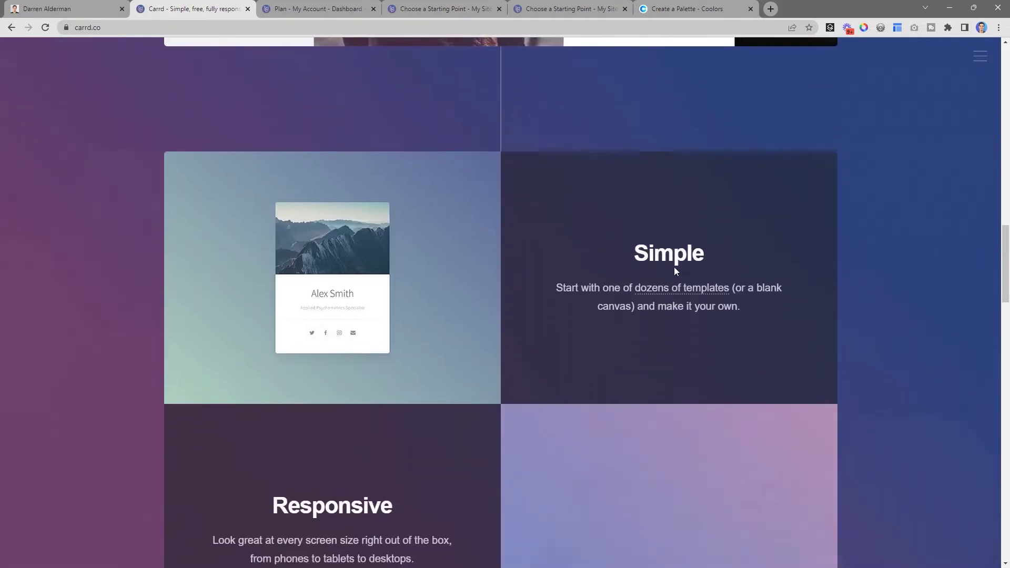
pyautogui.scroll(-3, 415, 326)
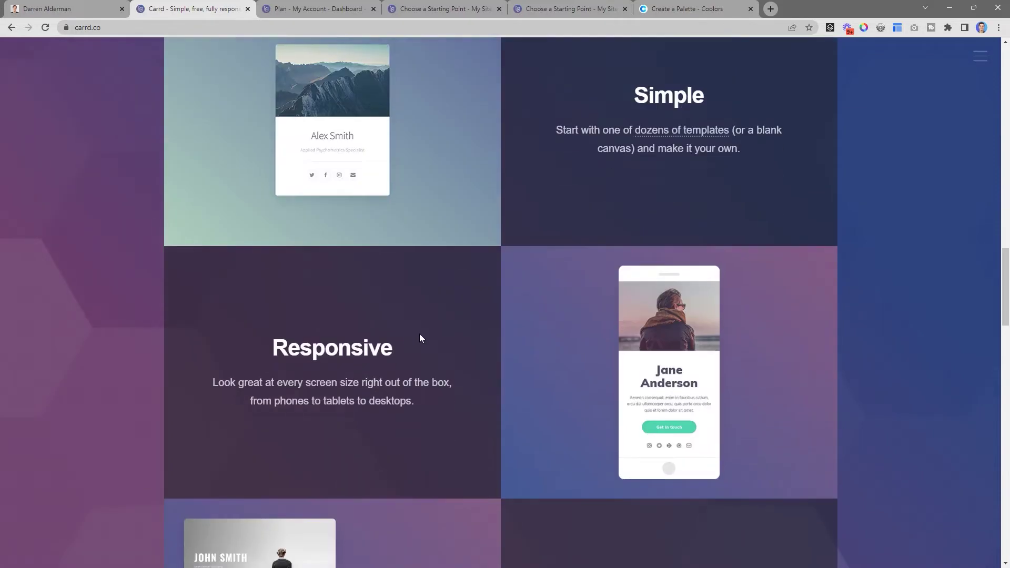
pyautogui.scroll(-5, 574, 339)
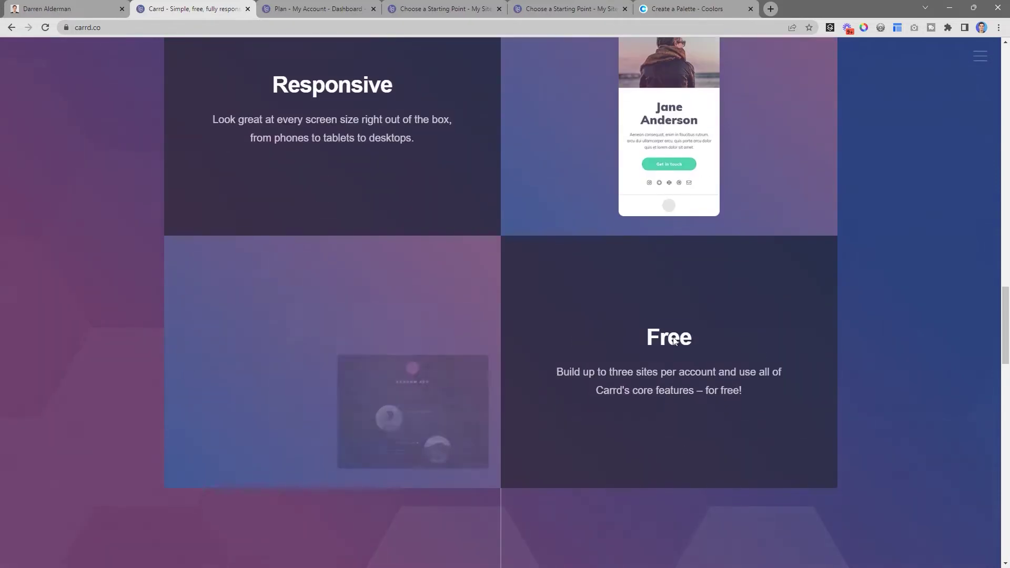
pyautogui.doubleClick(667, 337)
pyautogui.scroll(-7, 666, 466)
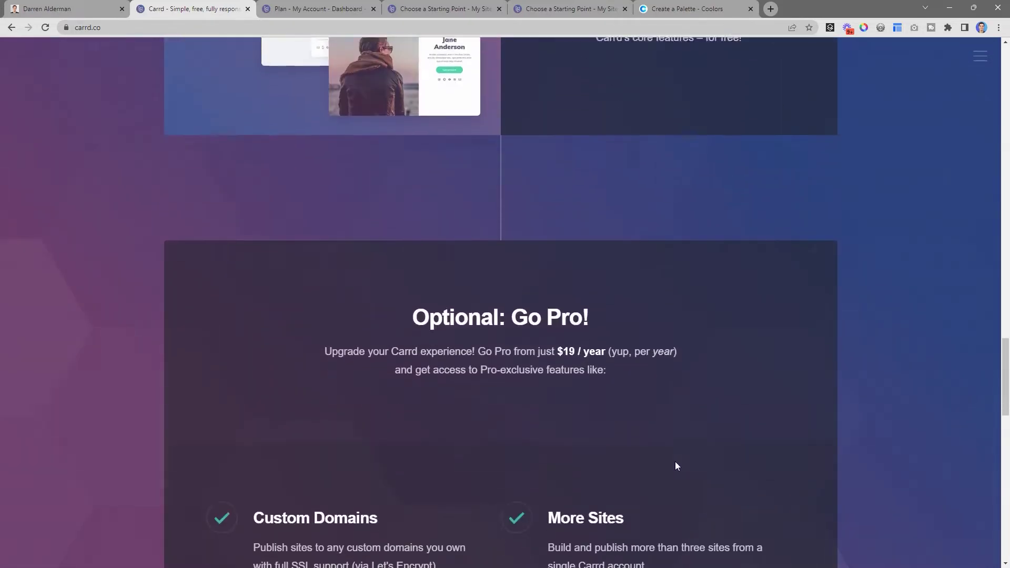
pyautogui.moveTo(358, 297); pyautogui.dragTo(646, 360)
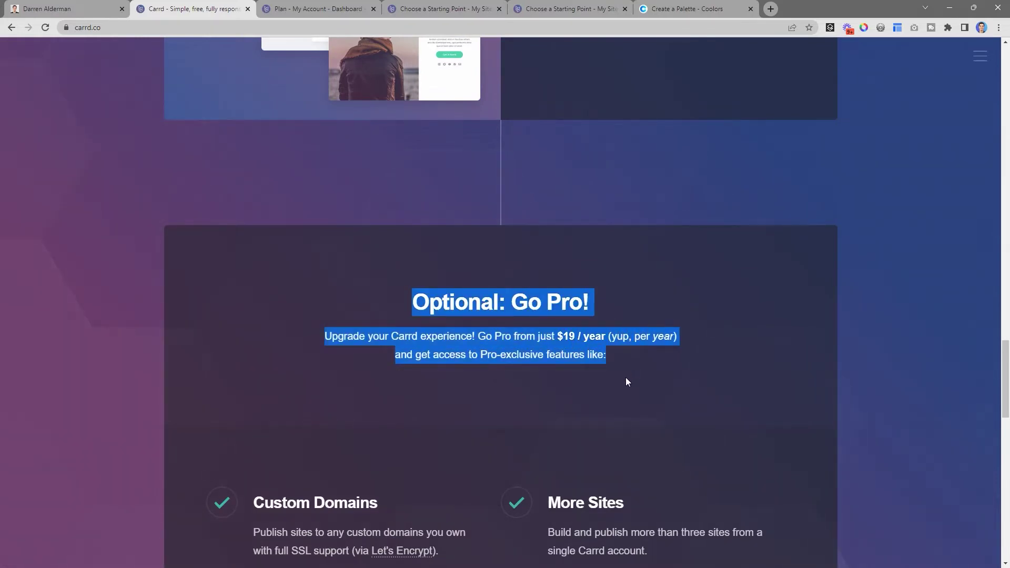
# - Review the account Plan page: Pro Plus at $49 / year, using 7 of 25 site slots
pyautogui.hotkey('ctrl', 'Tab')
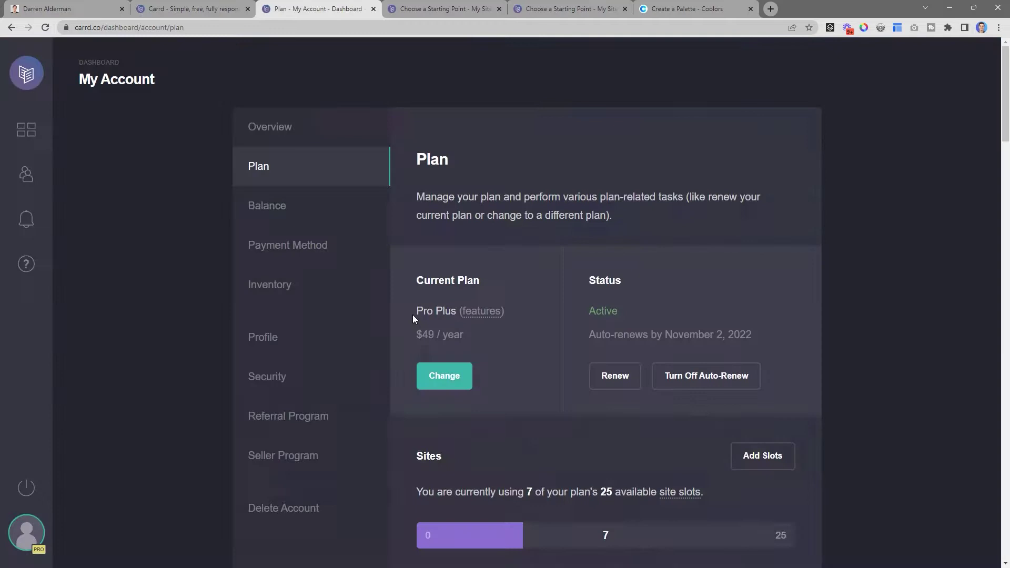
pyautogui.moveTo(443, 311); pyautogui.dragTo(408, 329)
pyautogui.scroll(-2, 511, 318)
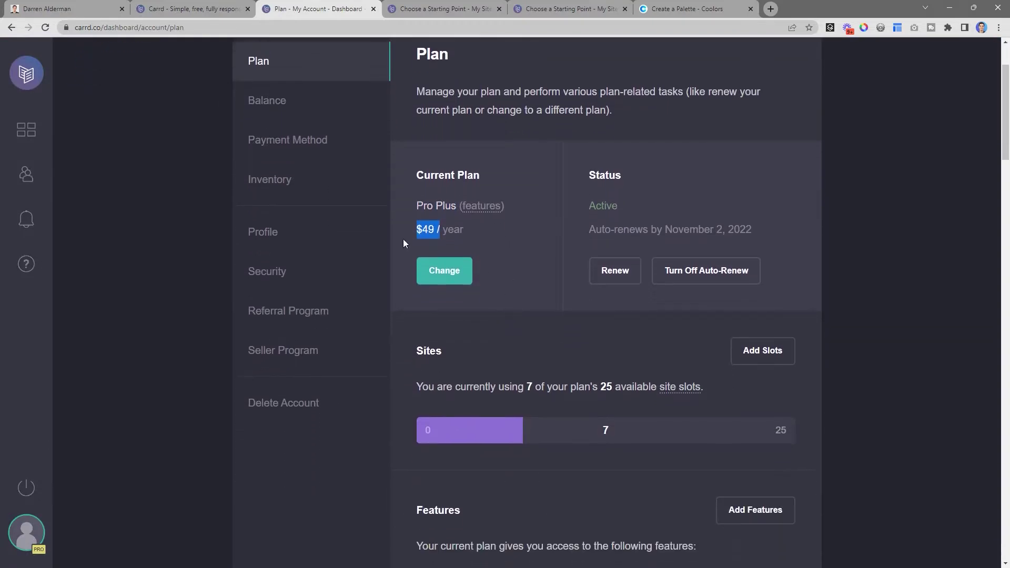
pyautogui.scroll(-1, 484, 252)
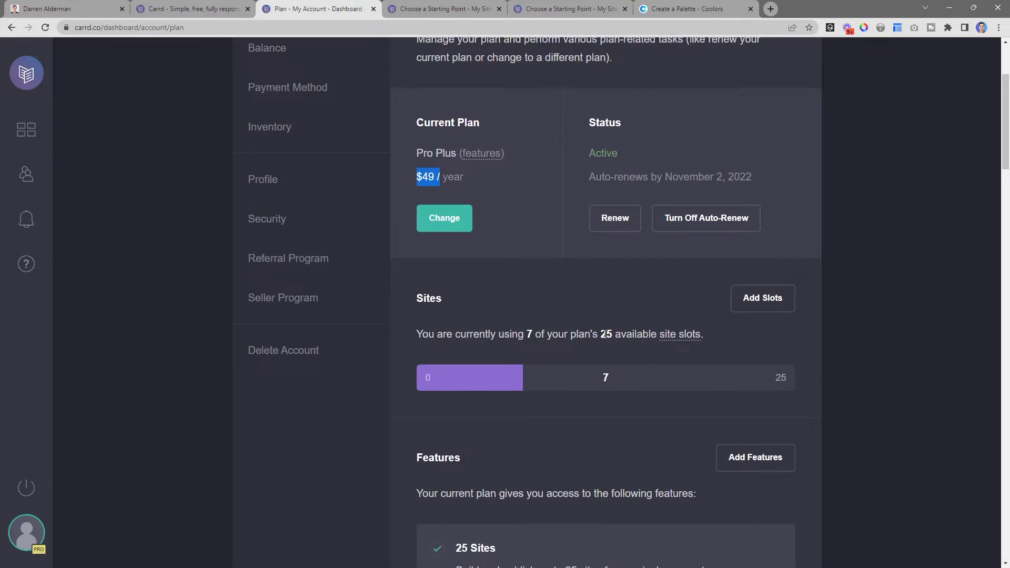
pyautogui.moveTo(601, 334); pyautogui.dragTo(708, 336)
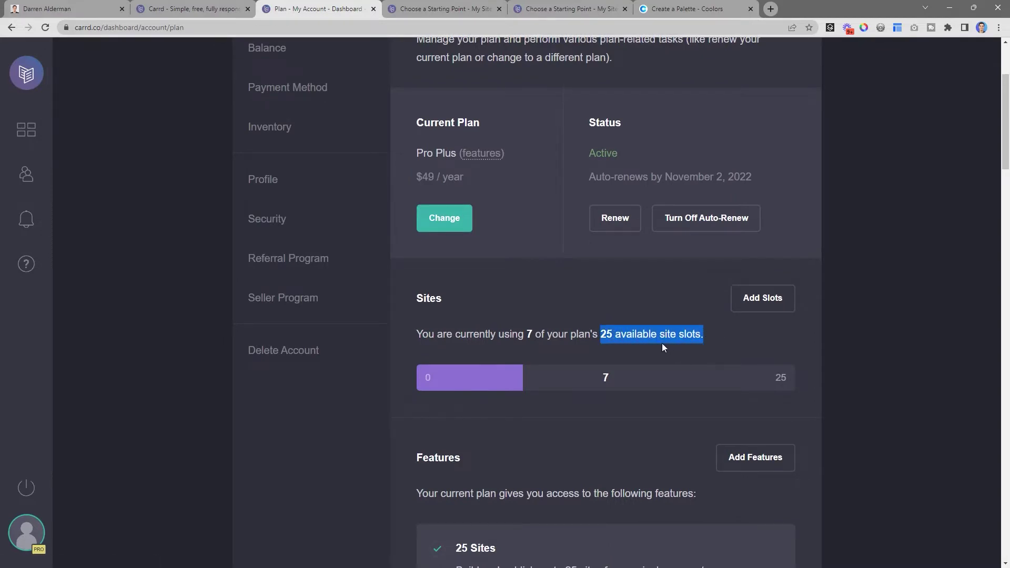
pyautogui.moveTo(417, 178)
pyautogui.mouseDown()
pyautogui.moveTo(444, 179)
pyautogui.moveTo(434, 181)
pyautogui.mouseUp()
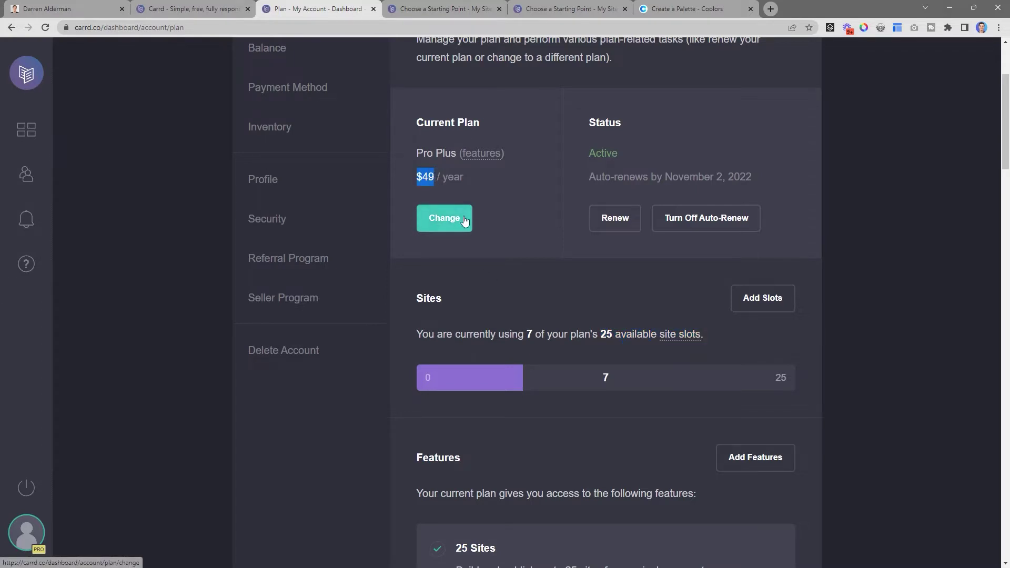
pyautogui.keyDown('shift'); pyautogui.click(477, 178); pyautogui.keyUp('shift')
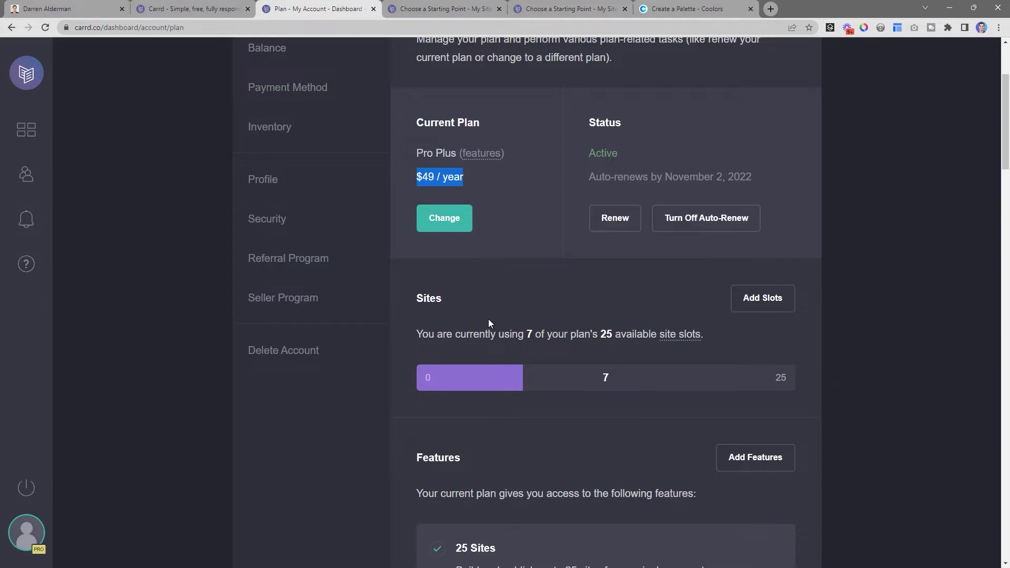
# - Browse the starting-point template gallery filtered to Landing, then Portfolio templates
pyautogui.hotkey('ctrl', 'Tab')
pyautogui.scroll(-8, 729, 242)
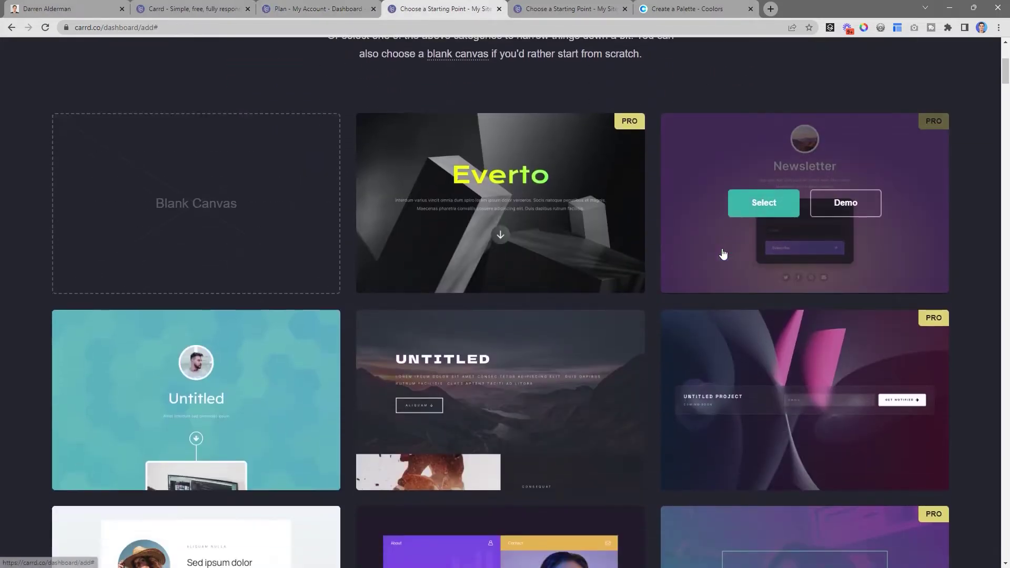
pyautogui.scroll(10, 718, 266)
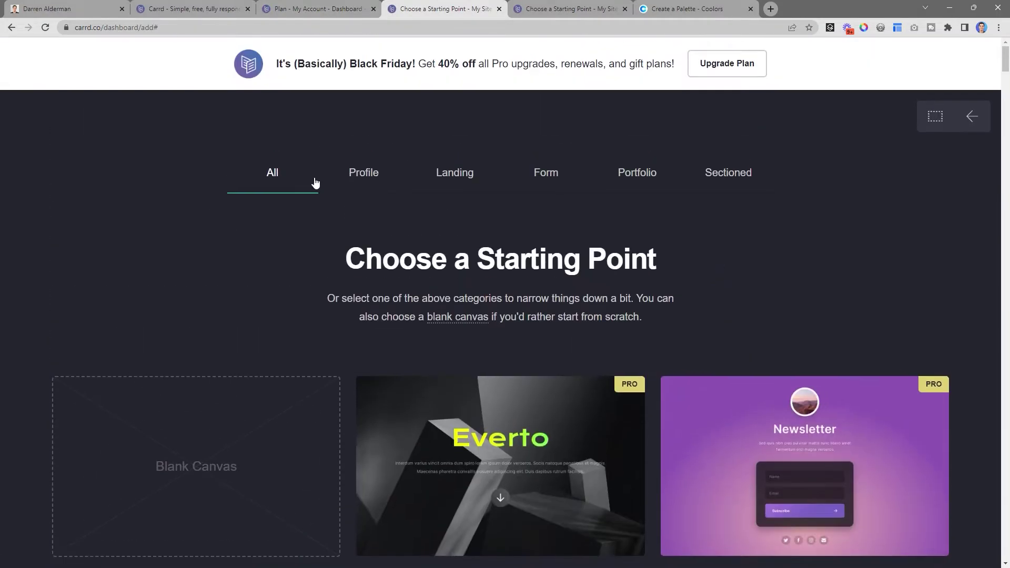
pyautogui.scroll(-2, 377, 173)
pyautogui.scroll(1, 376, 152)
pyautogui.click(440, 134)
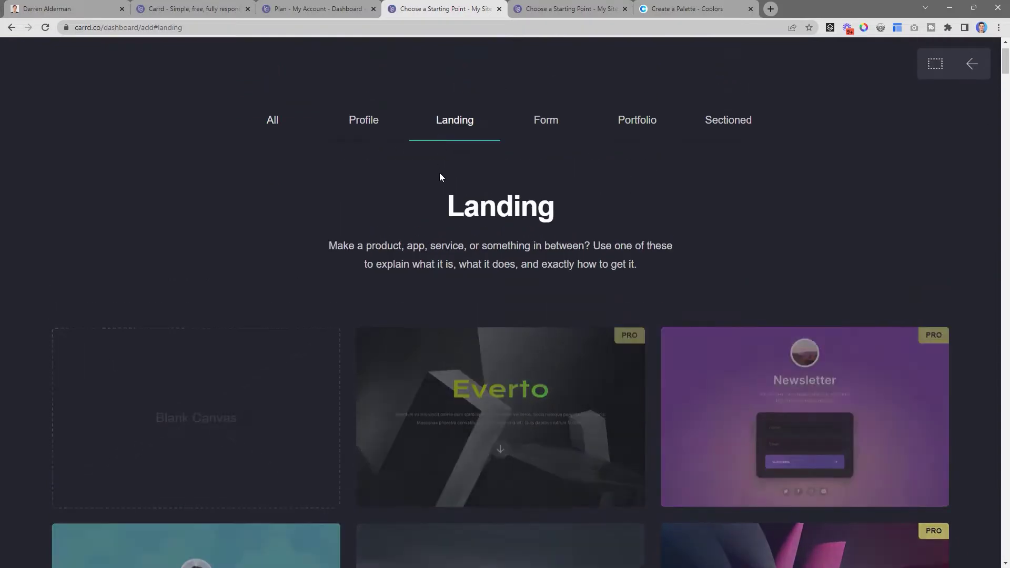
pyautogui.scroll(-8, 679, 252)
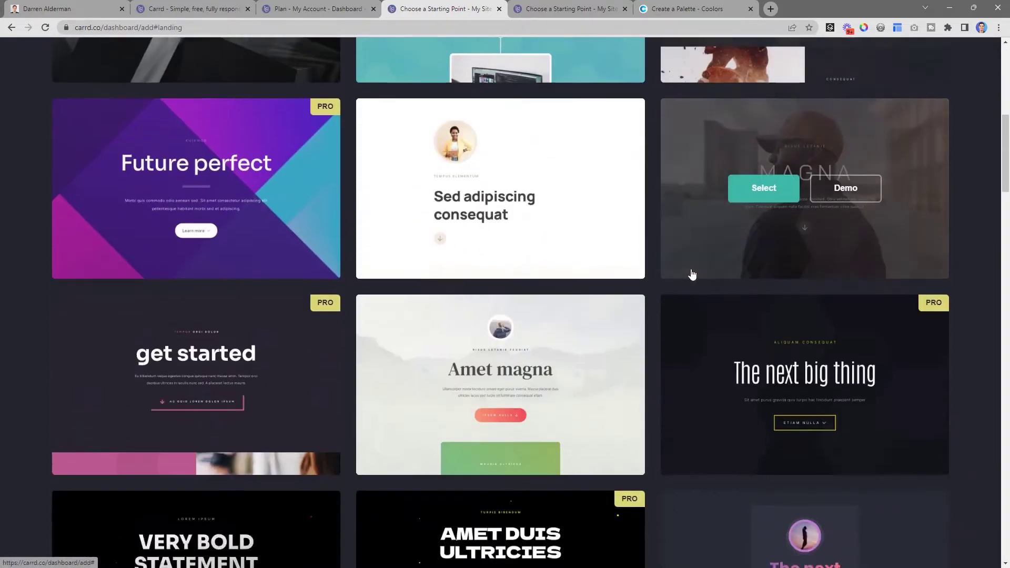
pyautogui.scroll(8, 687, 268)
pyautogui.click(652, 131)
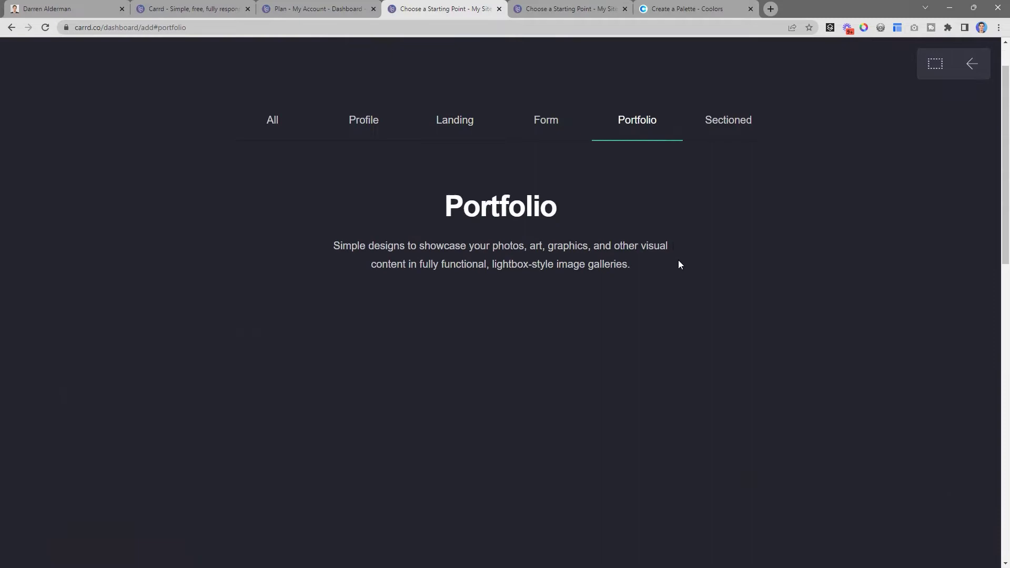
# - Scroll through the Hi! portfolio template's live demo, then return to the other template gallery
pyautogui.scroll(-10, 678, 263)
pyautogui.moveTo(503, 247)
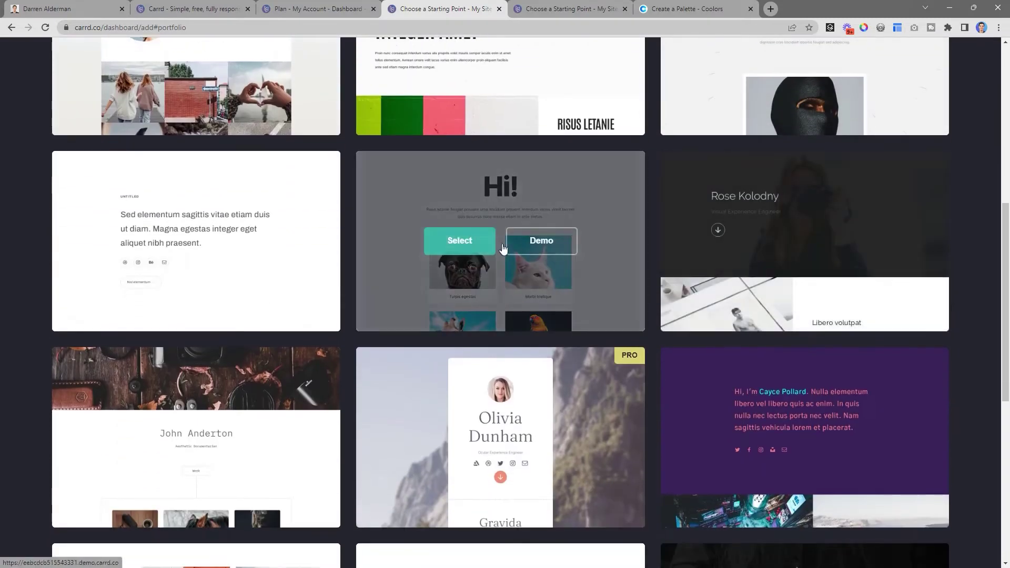
pyautogui.click(534, 246)
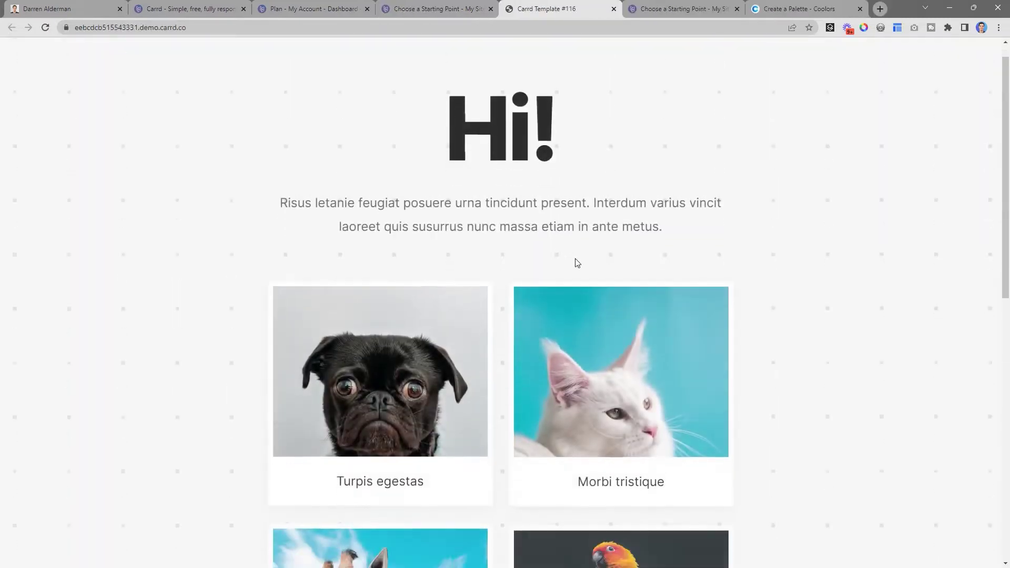
pyautogui.scroll(-6, 575, 261)
pyautogui.scroll(-3, 525, 334)
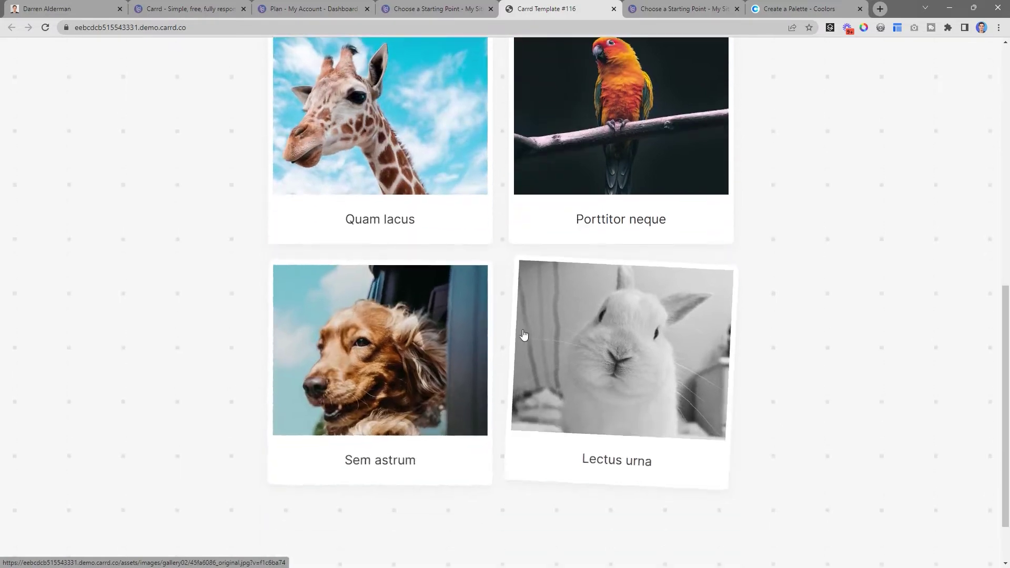
pyautogui.scroll(-2, 557, 367)
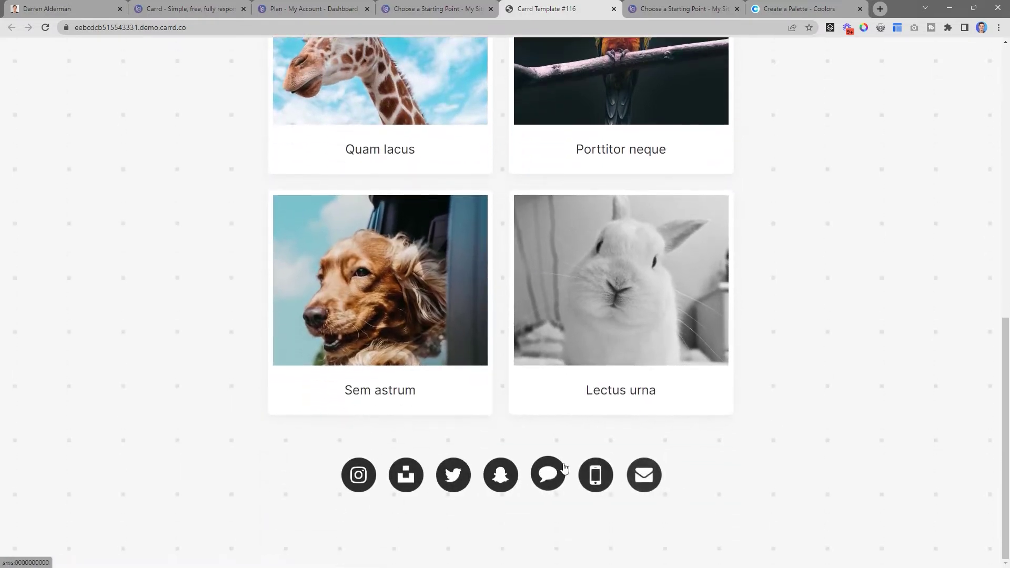
pyautogui.scroll(5, 518, 365)
pyautogui.scroll(4, 482, 342)
pyautogui.hotkey('ctrl', 'Tab')
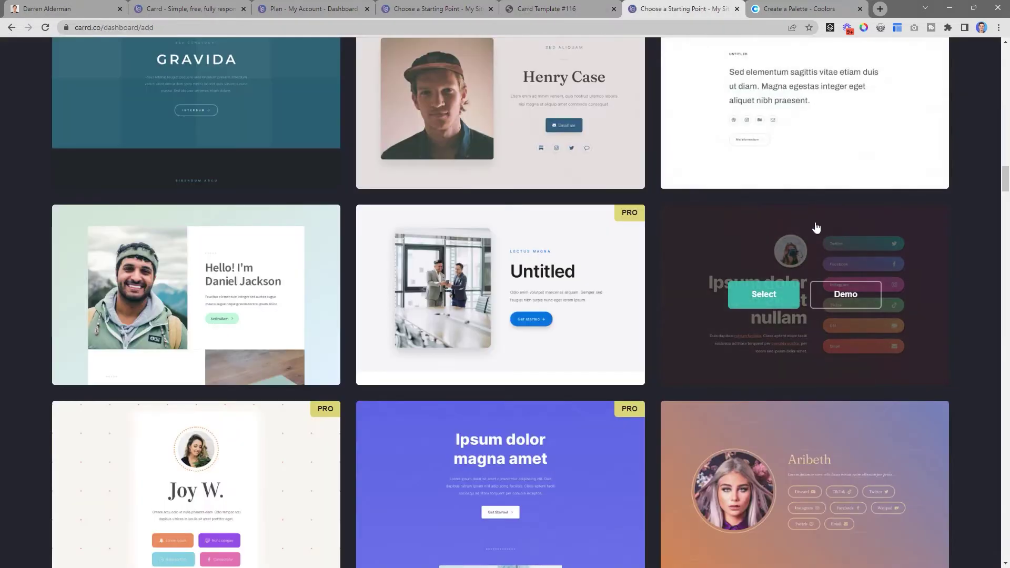
# - Duplicate the finished site's tab and move both it and the Coolors palette page into separate windows
pyautogui.moveTo(777, 287)
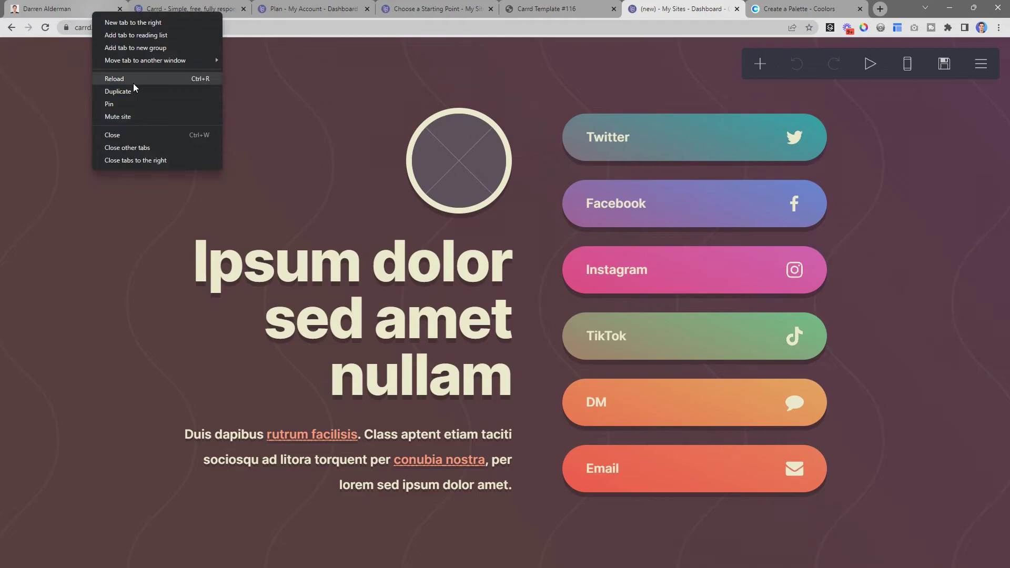
pyautogui.click(133, 91)
pyautogui.moveTo(166, 15); pyautogui.dragTo(0, 5)
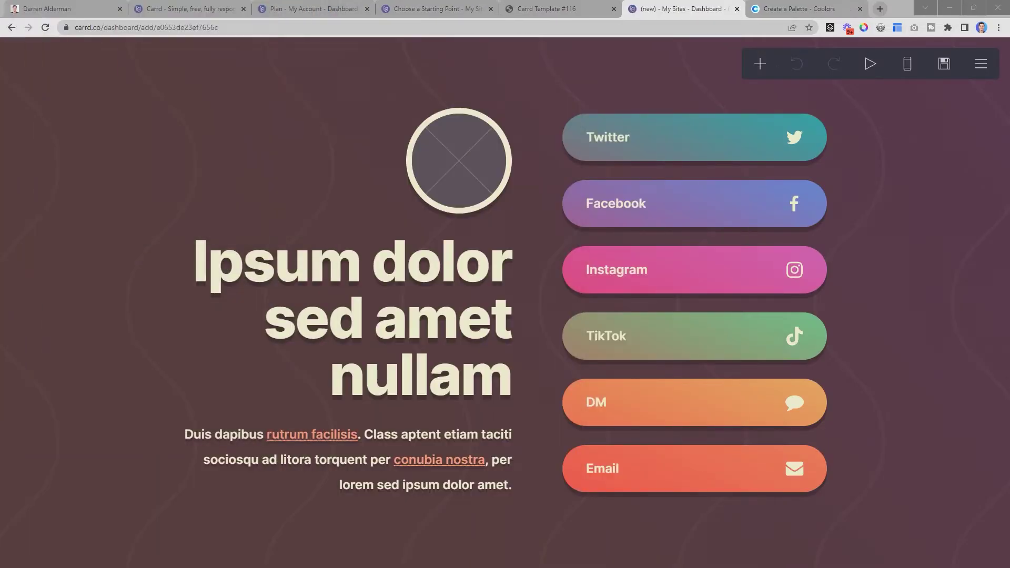
pyautogui.click(782, 14)
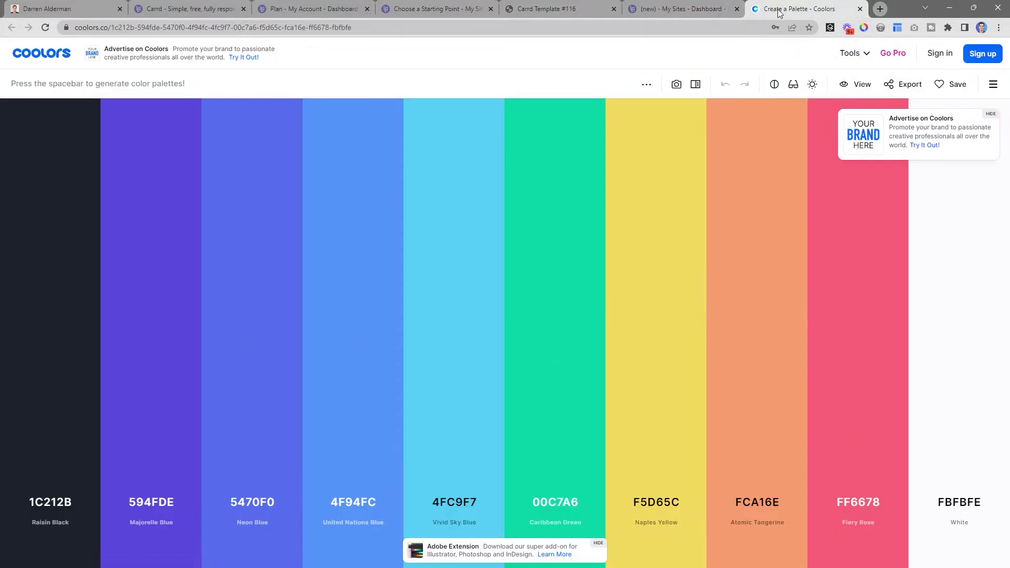
pyautogui.moveTo(779, 14); pyautogui.dragTo(0, 221)
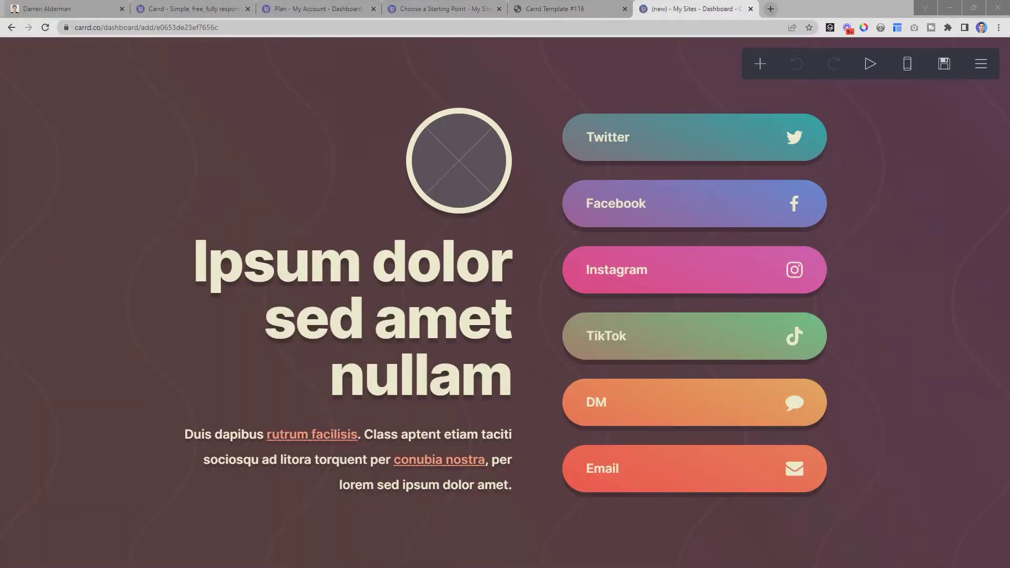
# - Replace the circular image placeholder with the uploaded Headshot White.png photo
pyautogui.click(470, 161)
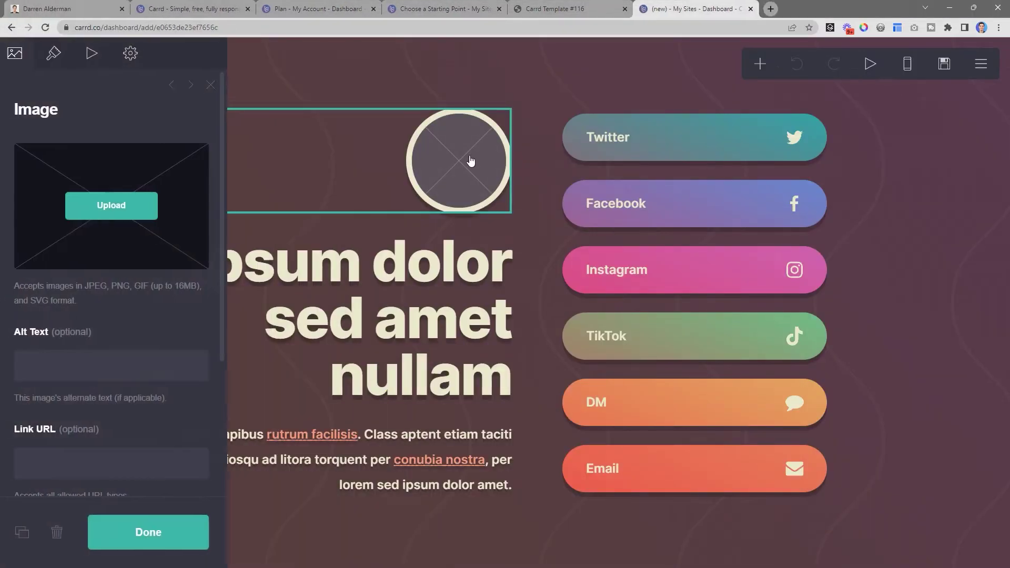
pyautogui.click(100, 207)
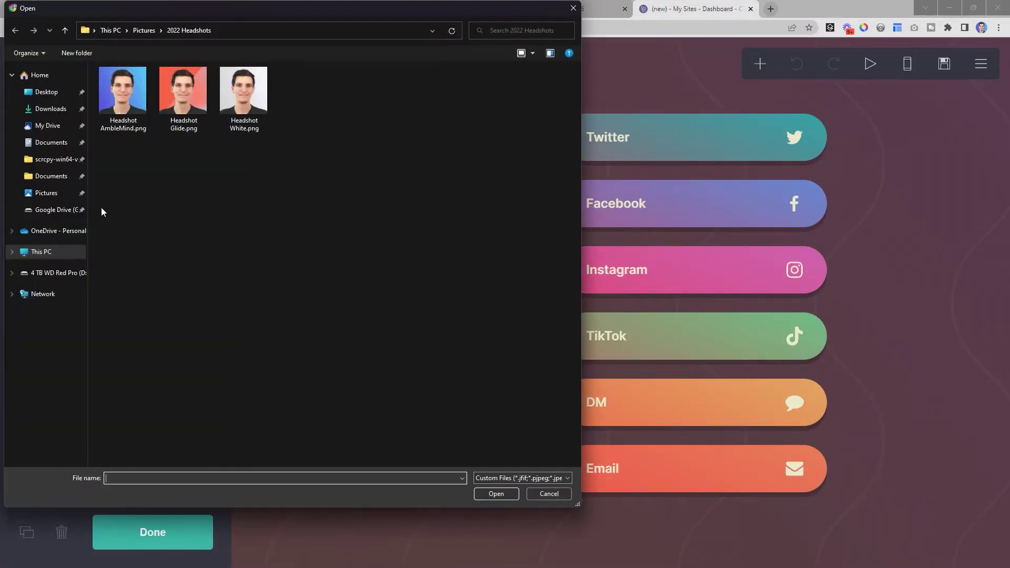
pyautogui.click(119, 108)
pyautogui.click(243, 94)
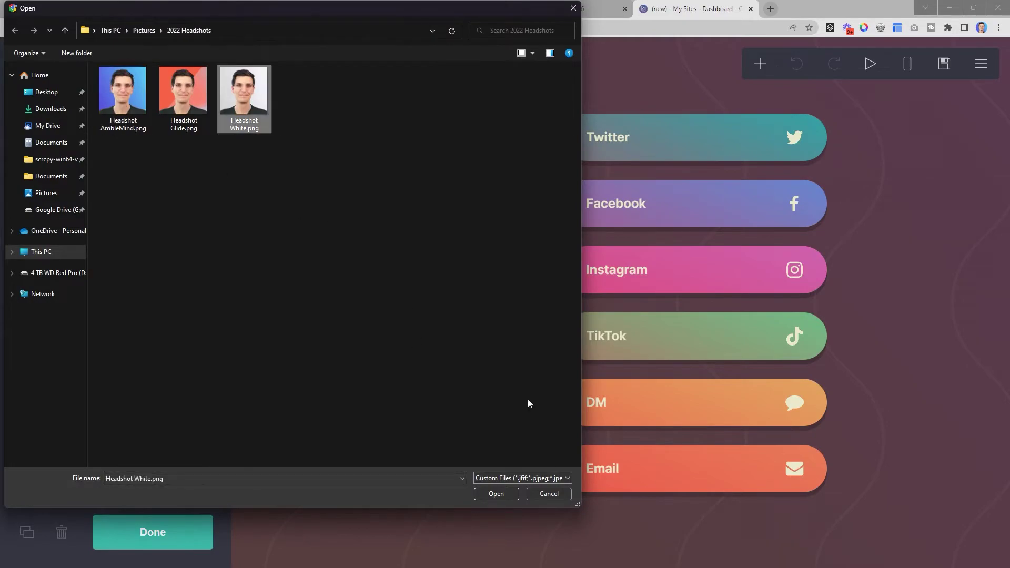
pyautogui.click(496, 493)
pyautogui.click(969, 54)
# - Set the headline to the owner's name and paste the no-coder bio into the paragraph
pyautogui.click(371, 315)
pyautogui.moveTo(165, 160); pyautogui.dragTo(26, 164)
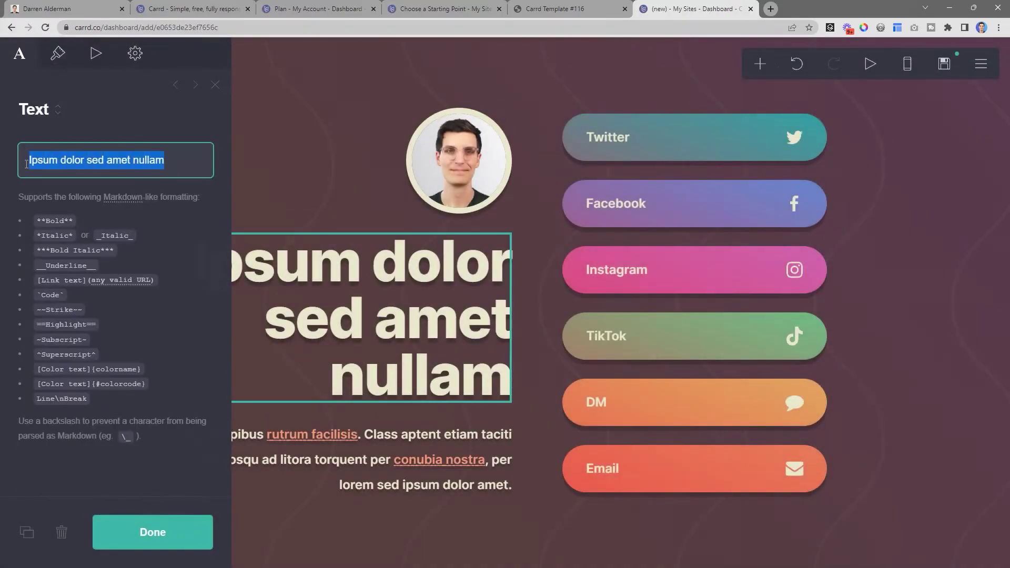
pyautogui.write('Darren Alderman')
pyautogui.click(408, 412)
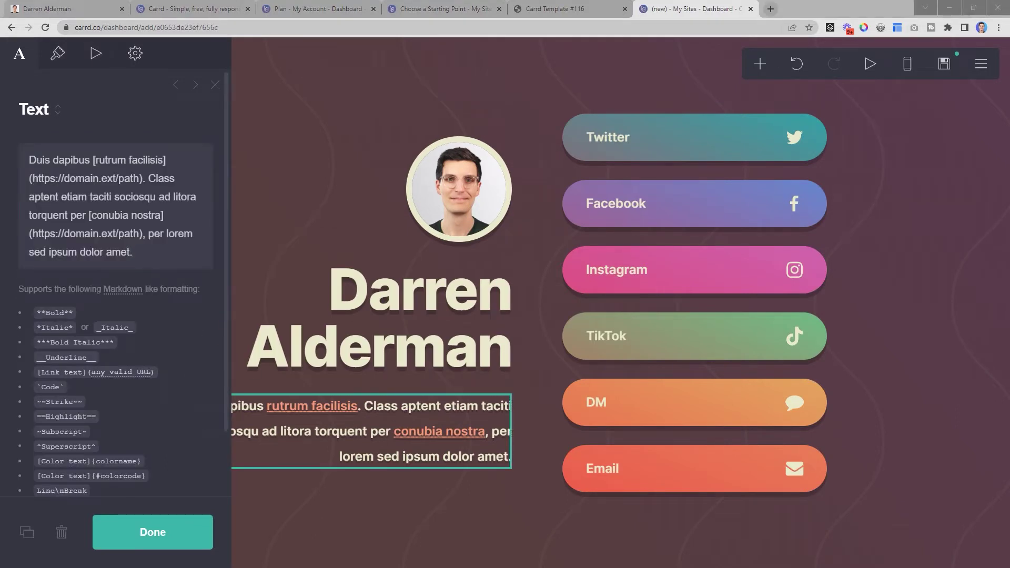
pyautogui.hotkey('alt', 'Tab')
pyautogui.hotkey('ctrl', 'a')
pyautogui.write('Coding-enthusiast turned no-coder helping entrepreneurs launch custom apps without code')
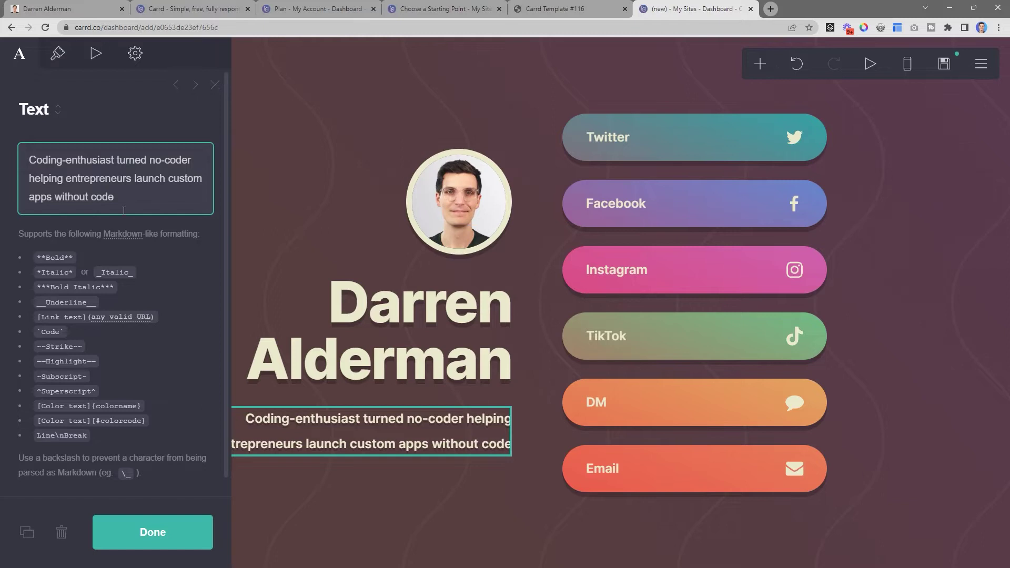
pyautogui.hotkey('ctrl', 'a')
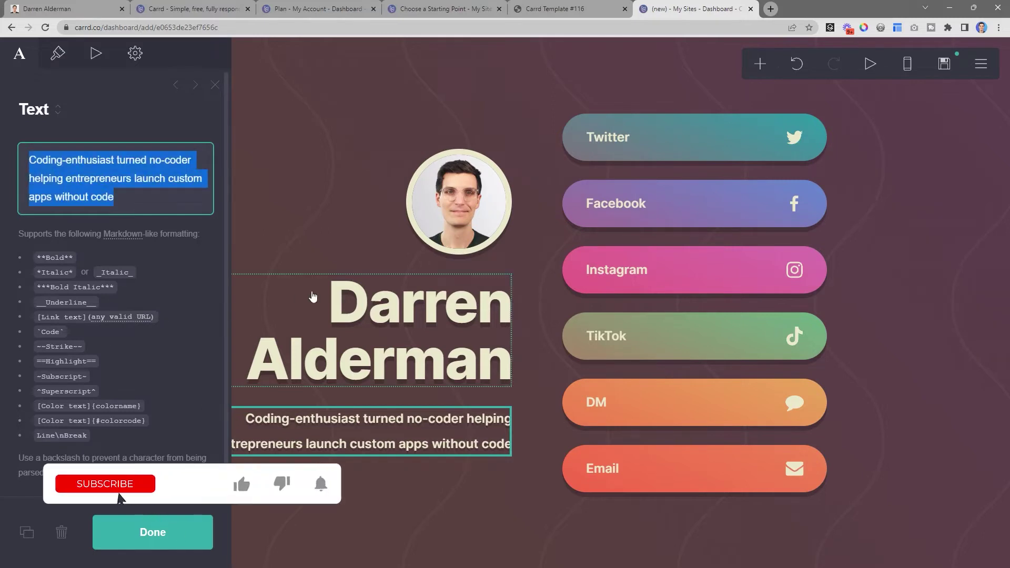
# - Move Facebook above Twitter, relabel it Youtube, and delete the Instagram and TikTok buttons
pyautogui.click(380, 483)
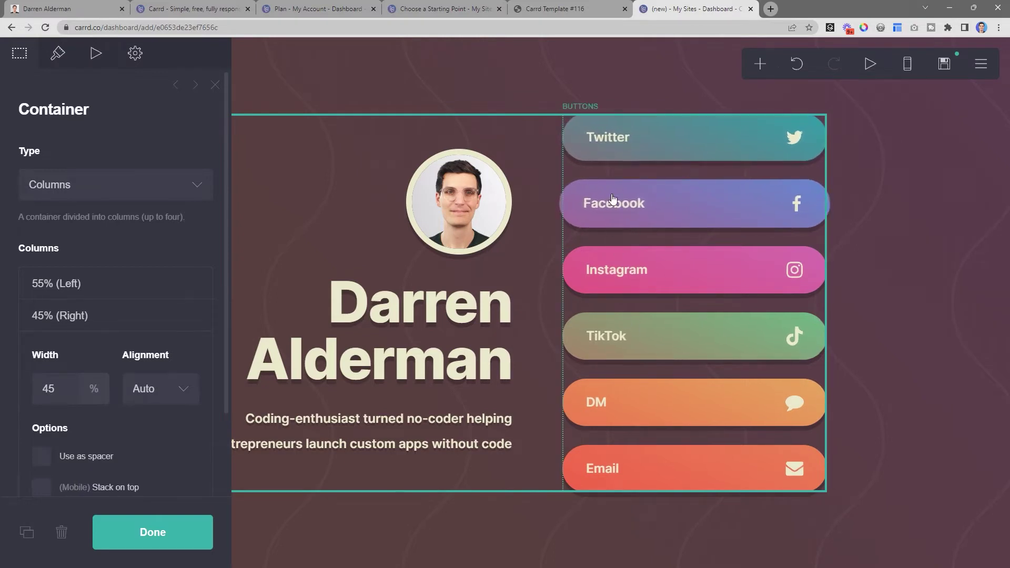
pyautogui.click(598, 153)
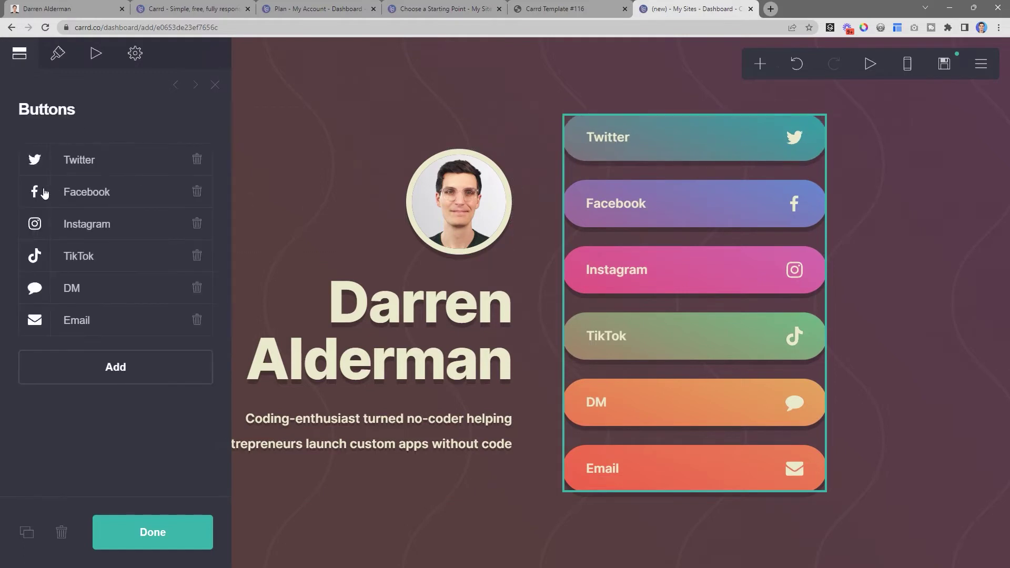
pyautogui.moveTo(43, 193); pyautogui.dragTo(45, 147)
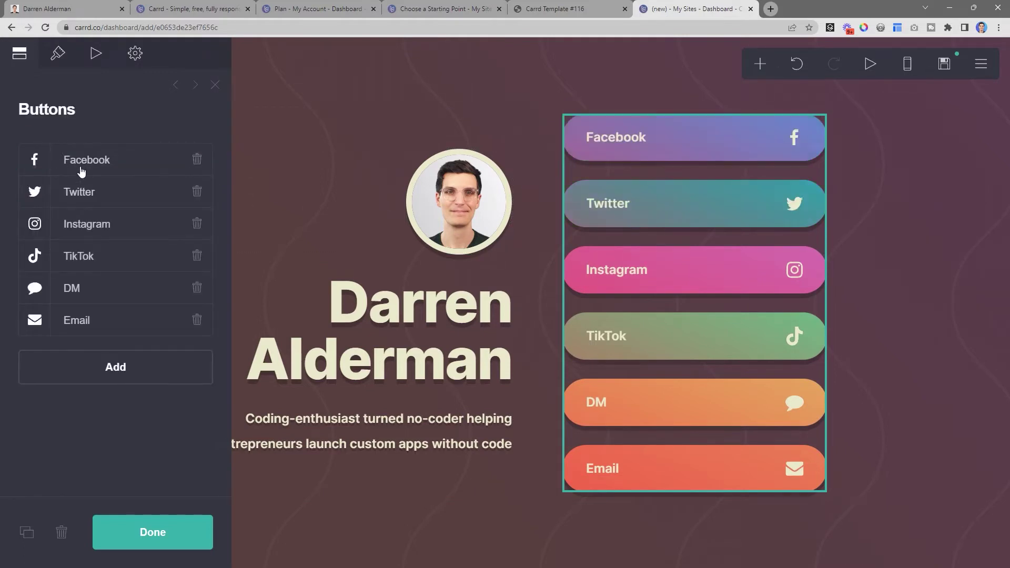
pyautogui.click(82, 170)
pyautogui.doubleClick(103, 237)
pyautogui.write('Y')
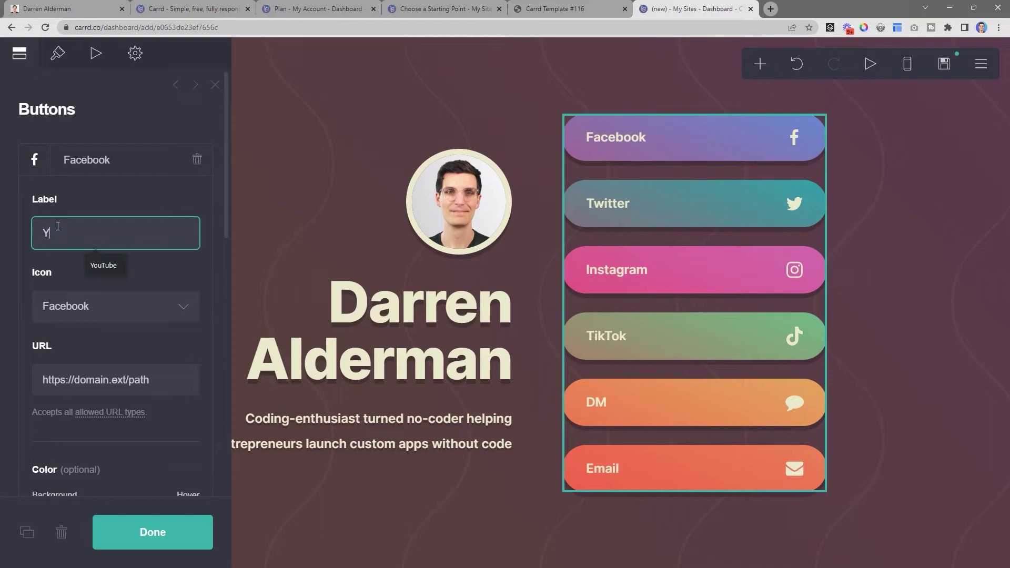
pyautogui.write('outube')
pyautogui.press('Return')
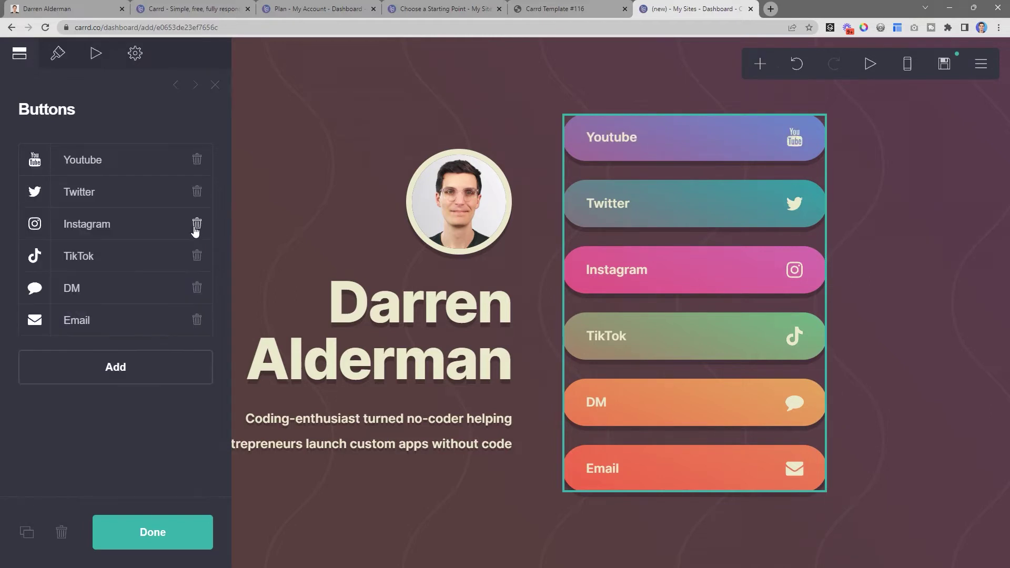
pyautogui.click(196, 223)
pyautogui.click(197, 228)
# - Relabel the DM button Courses & Guides and the Email button Glide Templates
pyautogui.click(73, 223)
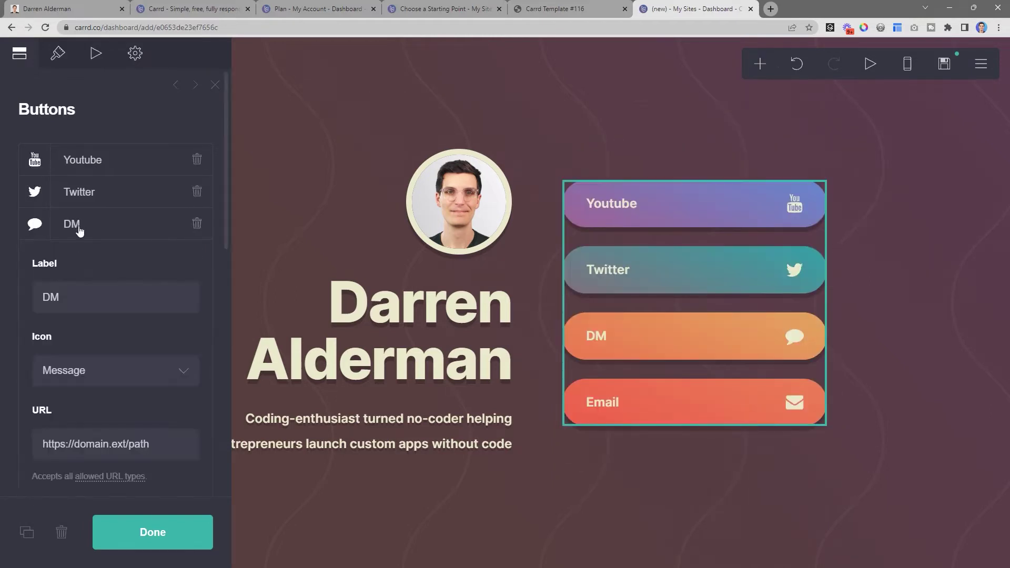
pyautogui.doubleClick(40, 298)
pyautogui.write('Courses & Gui')
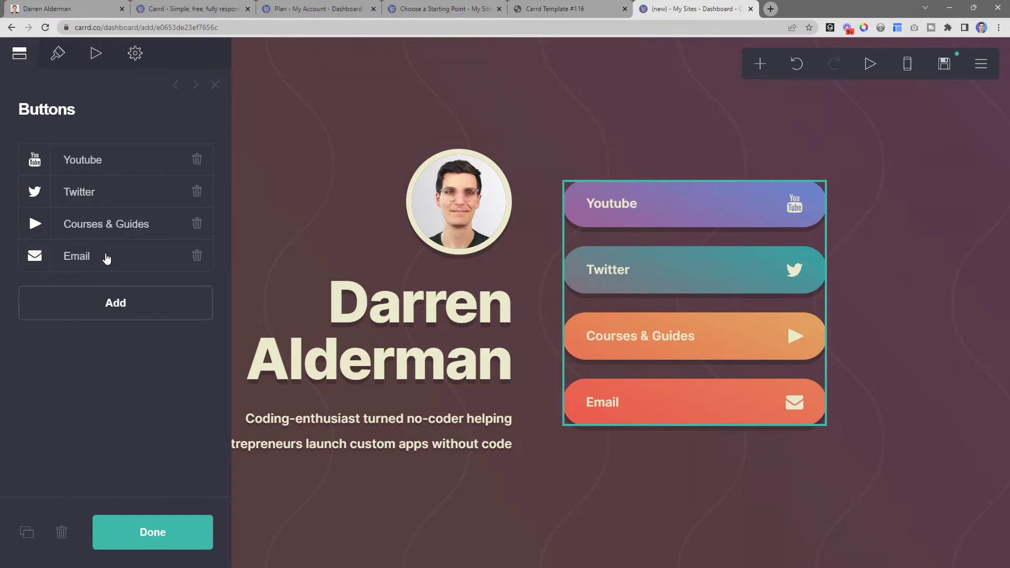
pyautogui.click(106, 256)
pyautogui.doubleClick(89, 336)
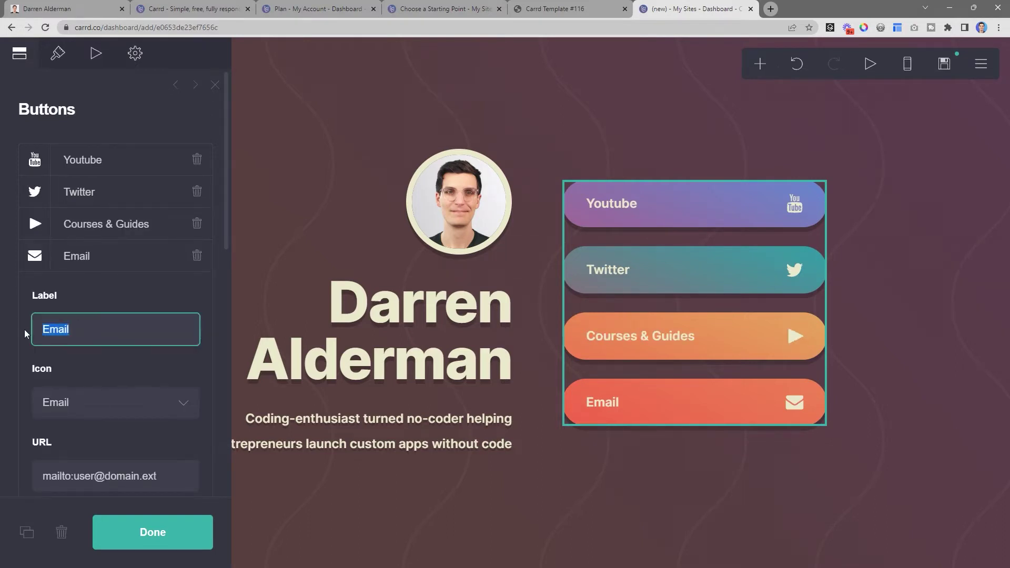
pyautogui.write('Glide Templates')
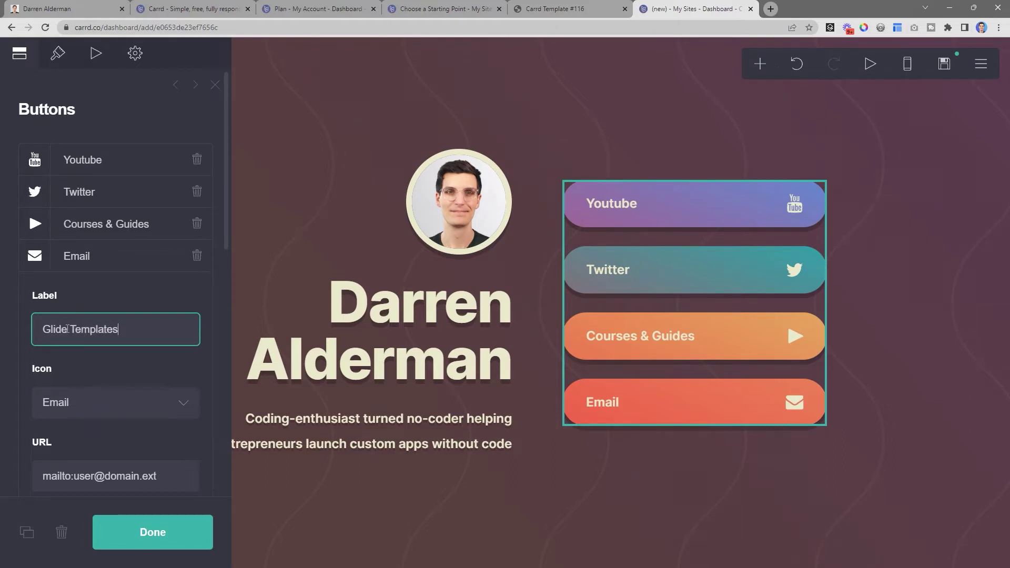
pyautogui.moveTo(67, 329); pyautogui.dragTo(29, 332)
# - Give the Glide Templates button the Upload icon and finish editing the buttons
pyautogui.click(94, 402)
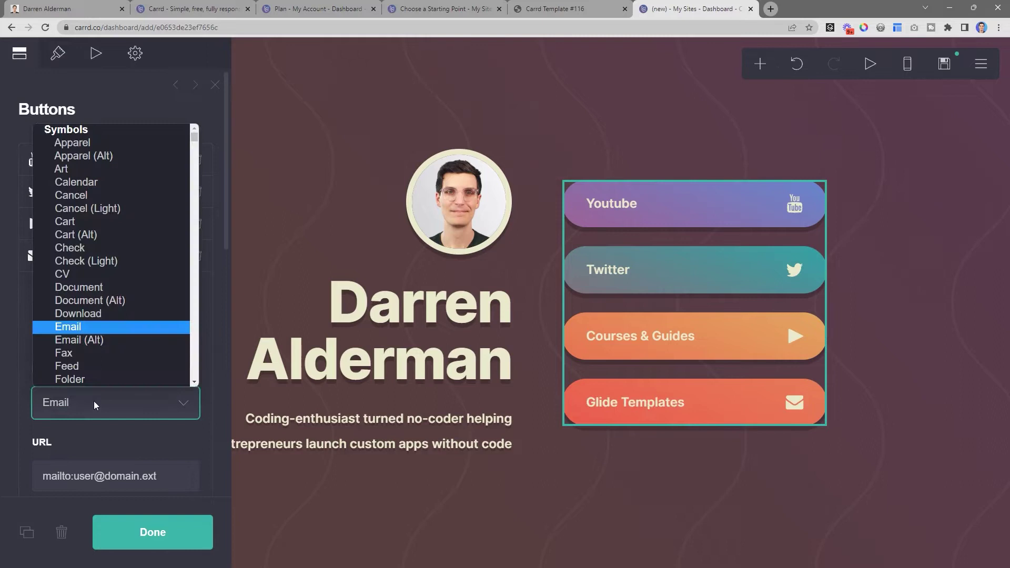
pyautogui.scroll(-8, 121, 311)
pyautogui.scroll(-3, 121, 311)
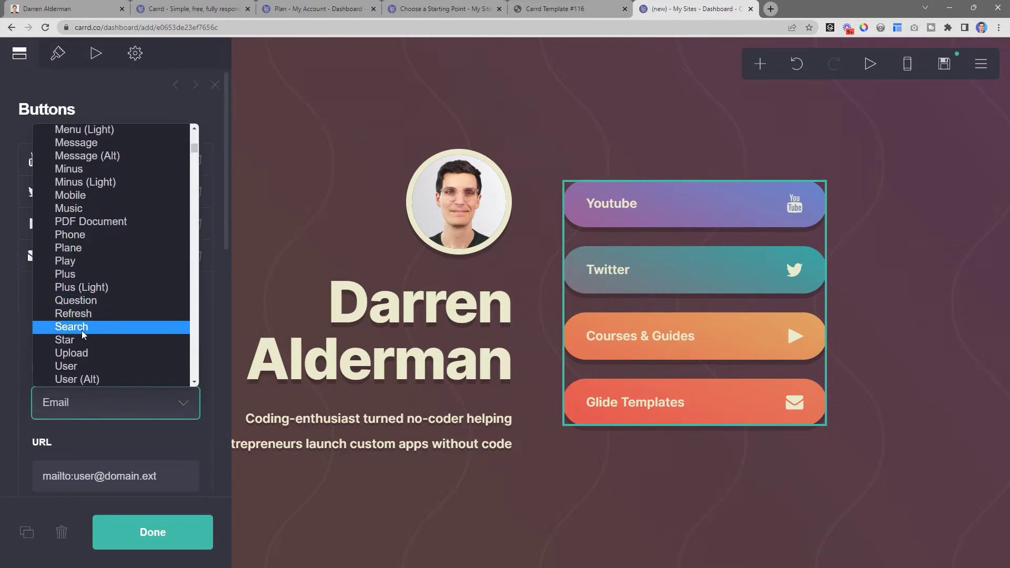
pyautogui.scroll(-3, 83, 335)
pyautogui.click(93, 247)
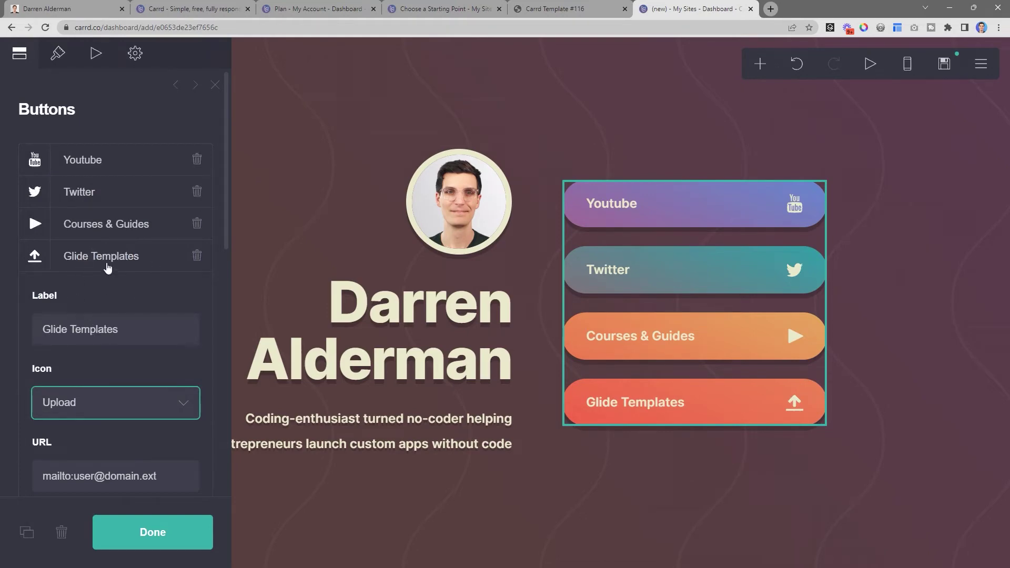
pyautogui.click(108, 266)
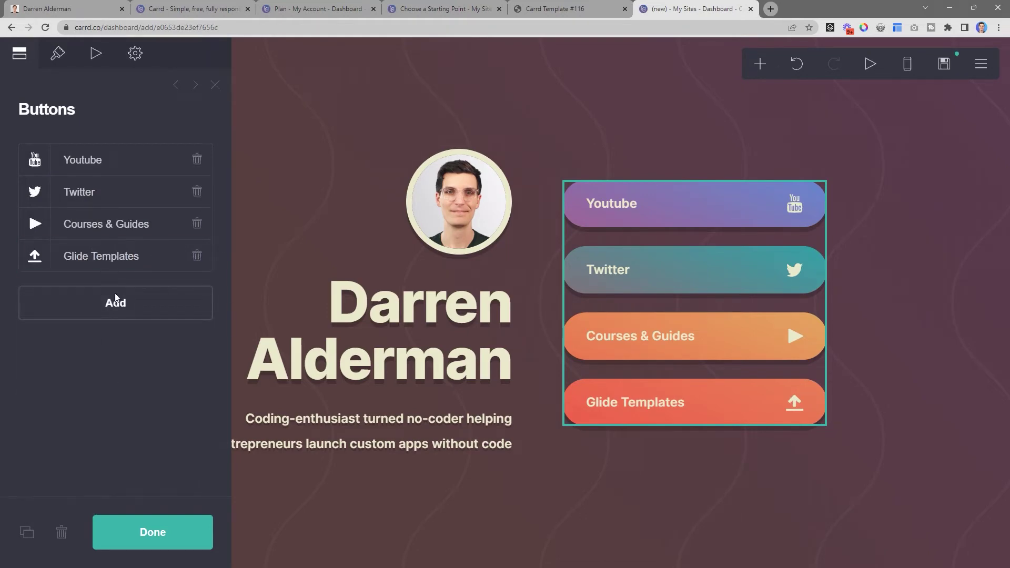
pyautogui.click(107, 224)
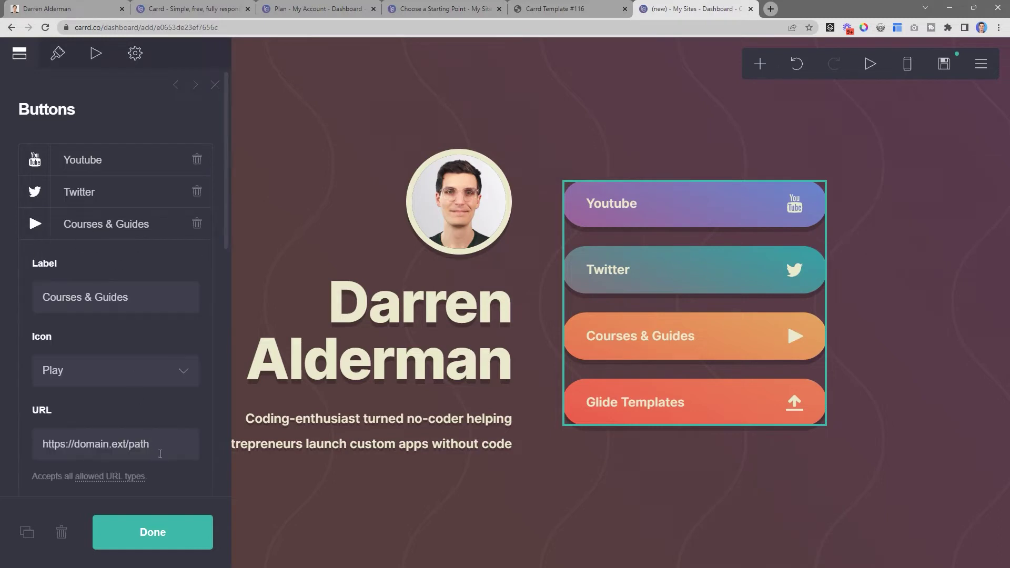
pyautogui.moveTo(159, 453); pyautogui.dragTo(32, 439)
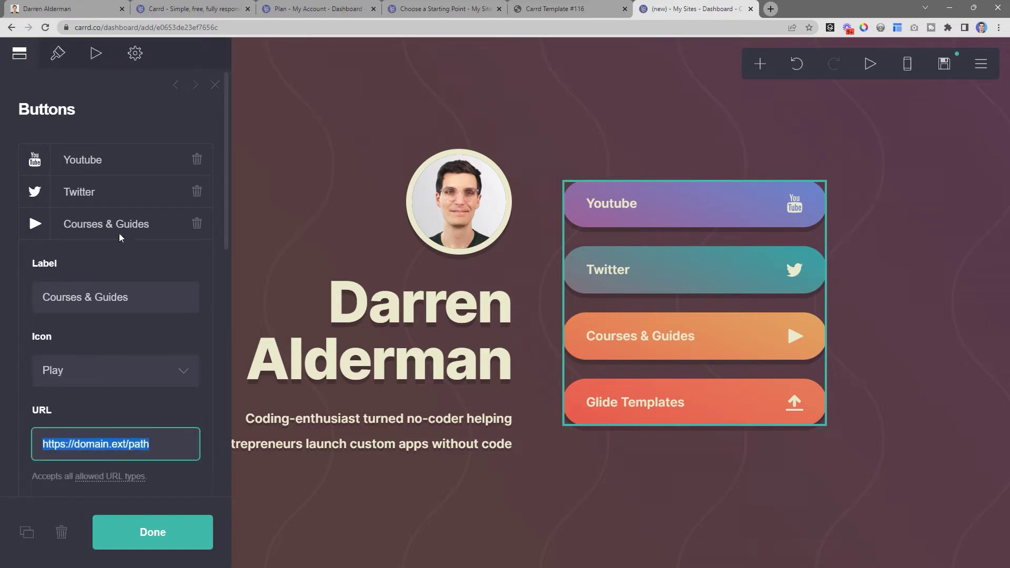
pyautogui.click(107, 221)
pyautogui.click(320, 512)
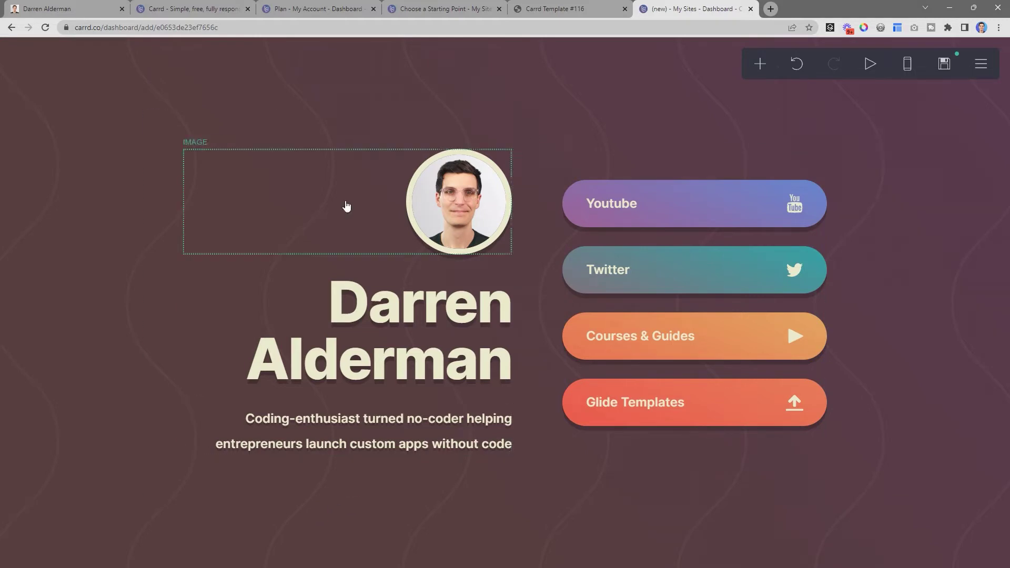
# - Compare the draft with the existing live link page, then return to the Carrd editor
pyautogui.click(104, 11)
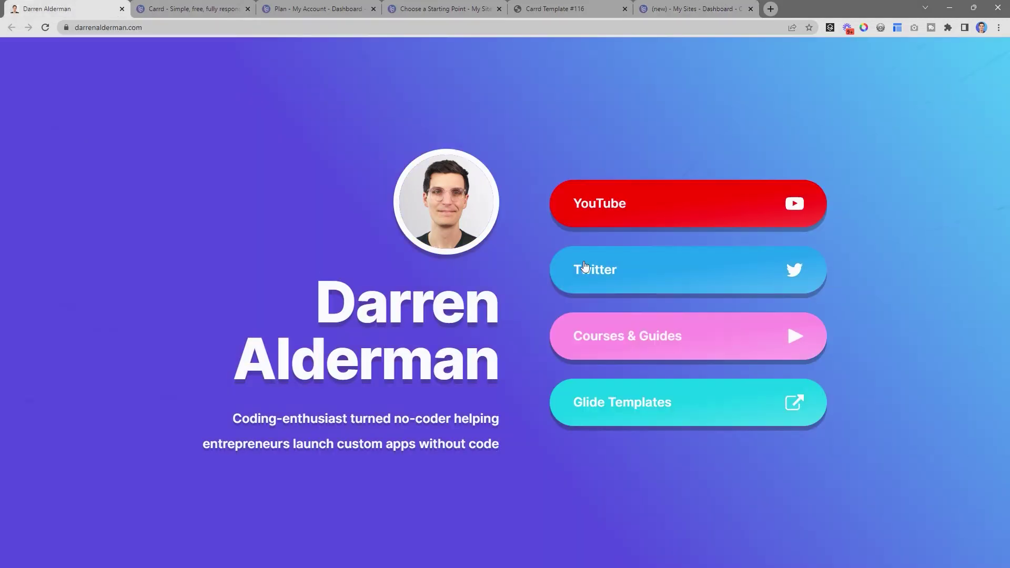
pyautogui.click(673, 10)
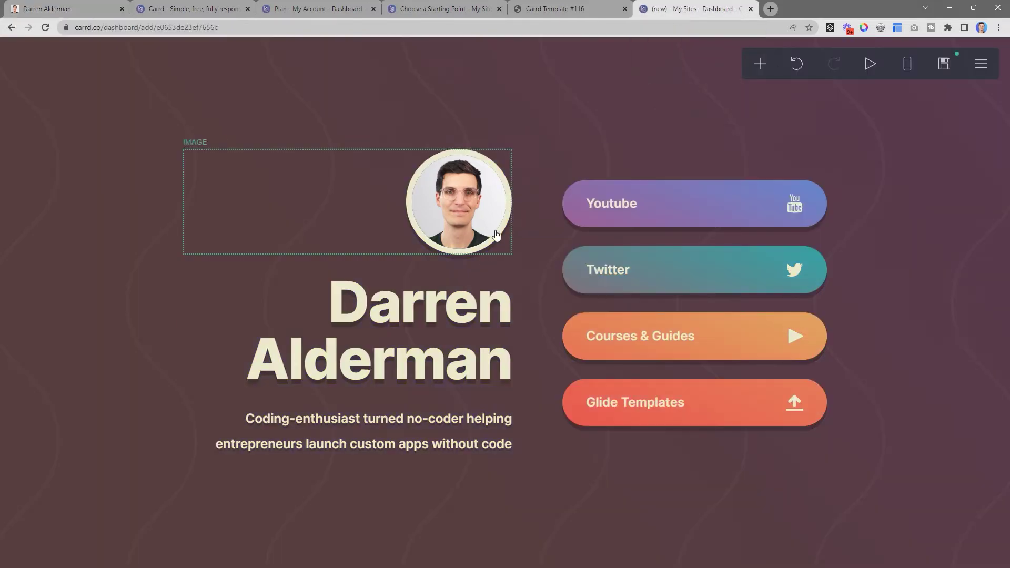
# - Change the headshot border, name heading and bio text colour from cream to white
pyautogui.click(501, 186)
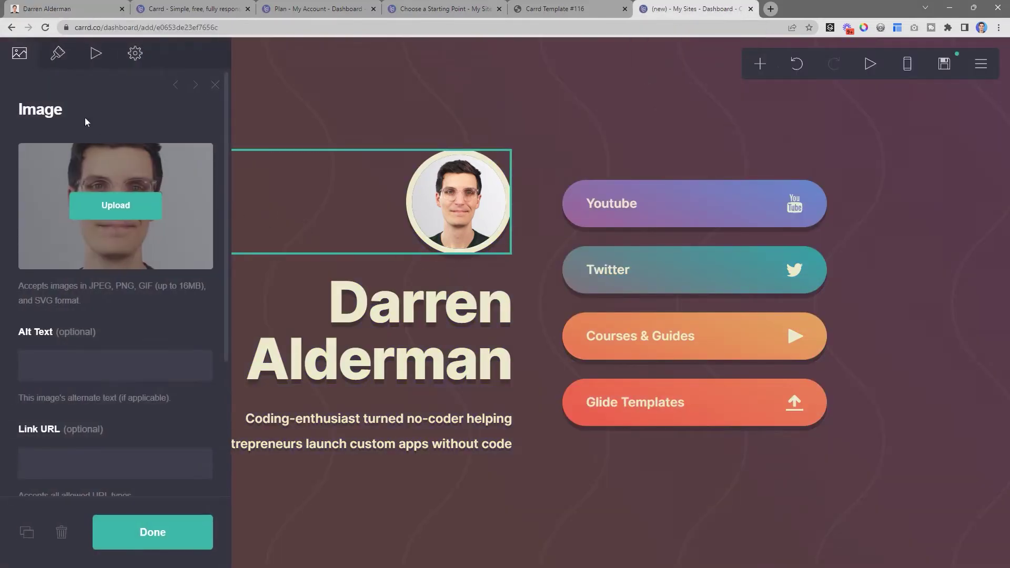
pyautogui.click(58, 55)
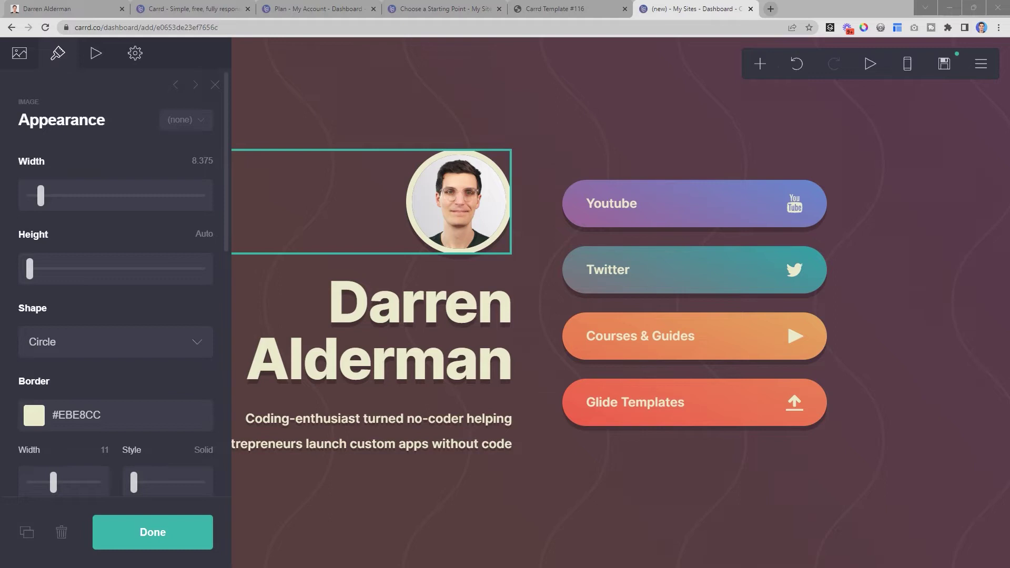
pyautogui.click(89, 415)
pyautogui.click(163, 547)
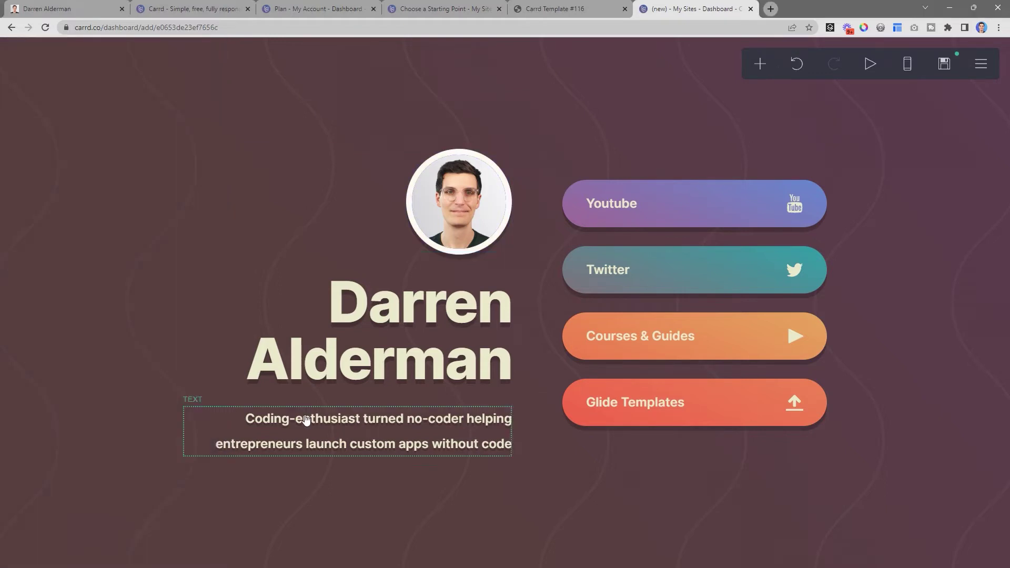
pyautogui.click(387, 329)
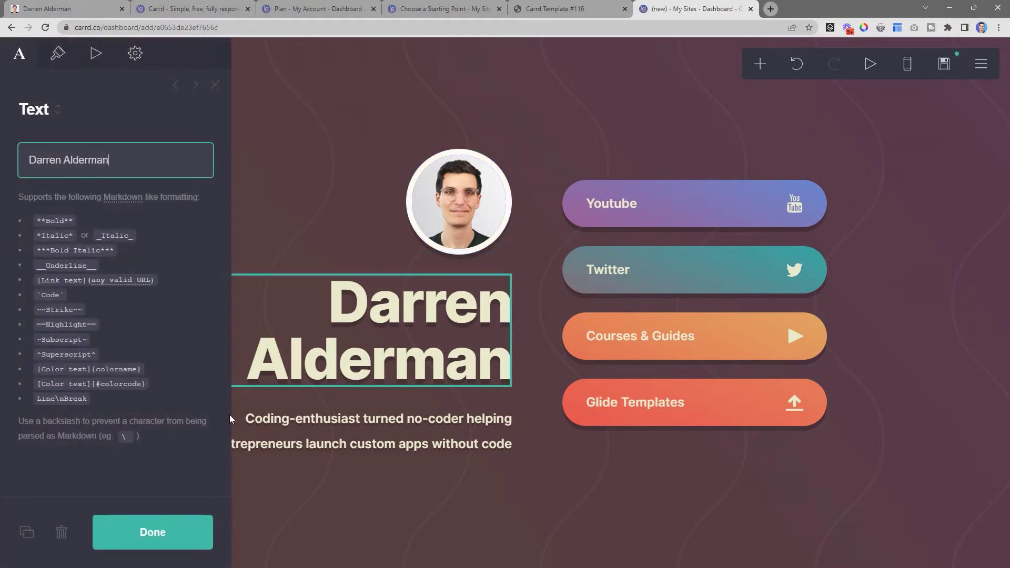
pyautogui.click(59, 54)
pyautogui.click(92, 199)
pyautogui.click(372, 431)
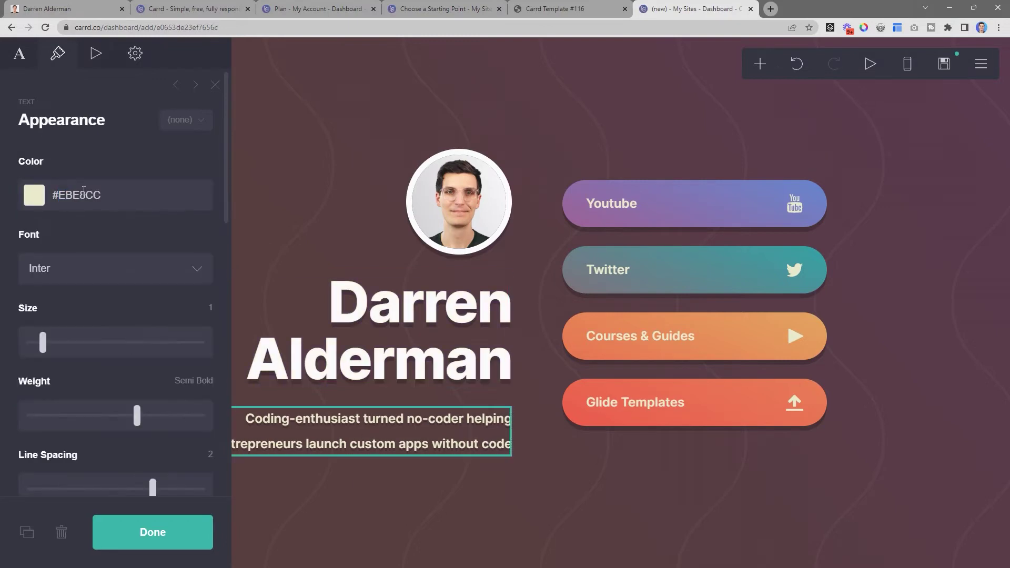
pyautogui.click(92, 199)
pyautogui.click(600, 226)
# - Set button labels to #FBFBFE and add a translucent #FBFBFE7D gradient overlay angled at 336°
pyautogui.click(58, 55)
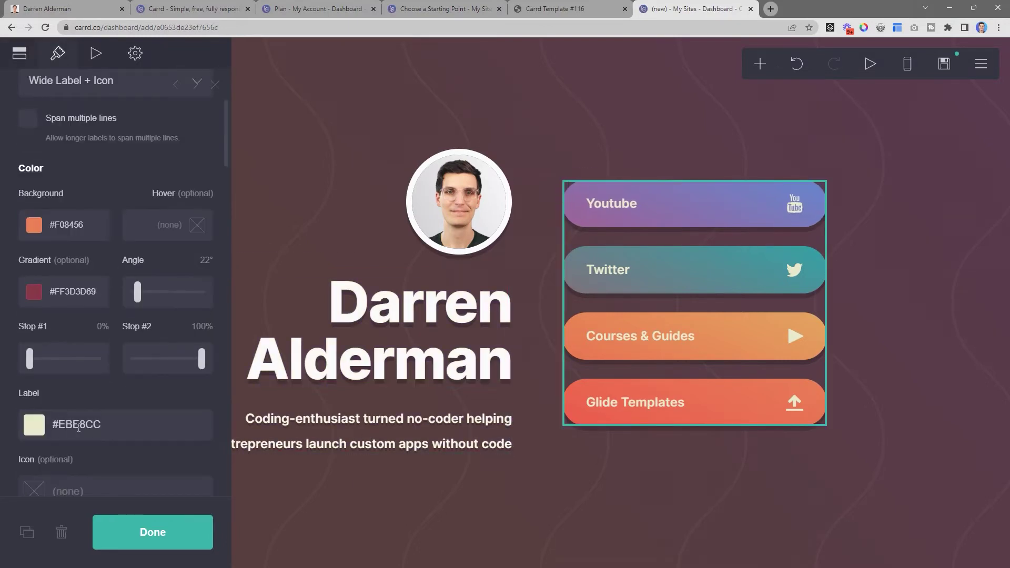
pyautogui.click(79, 427)
pyautogui.write('#FBFBFE')
pyautogui.scroll(1, 172, 219)
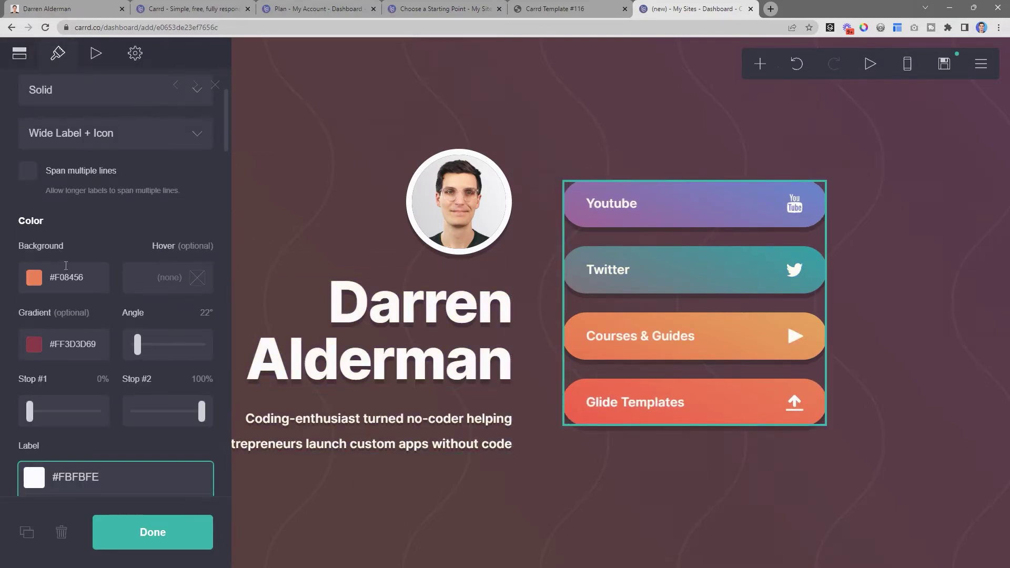
pyautogui.click(72, 344)
pyautogui.write('#FBFBFE')
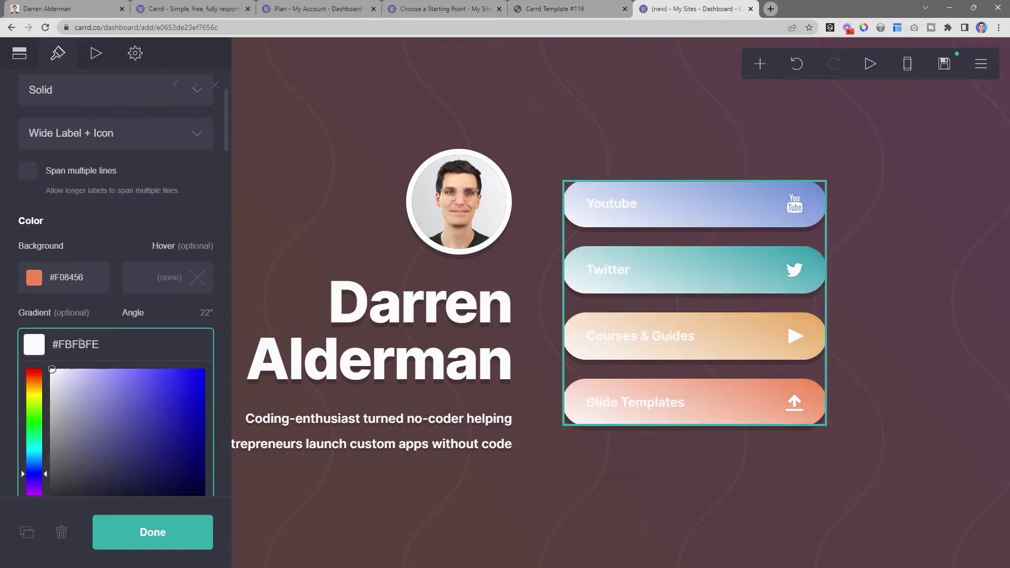
pyautogui.scroll(-2, 192, 441)
pyautogui.moveTo(163, 431); pyautogui.dragTo(115, 437)
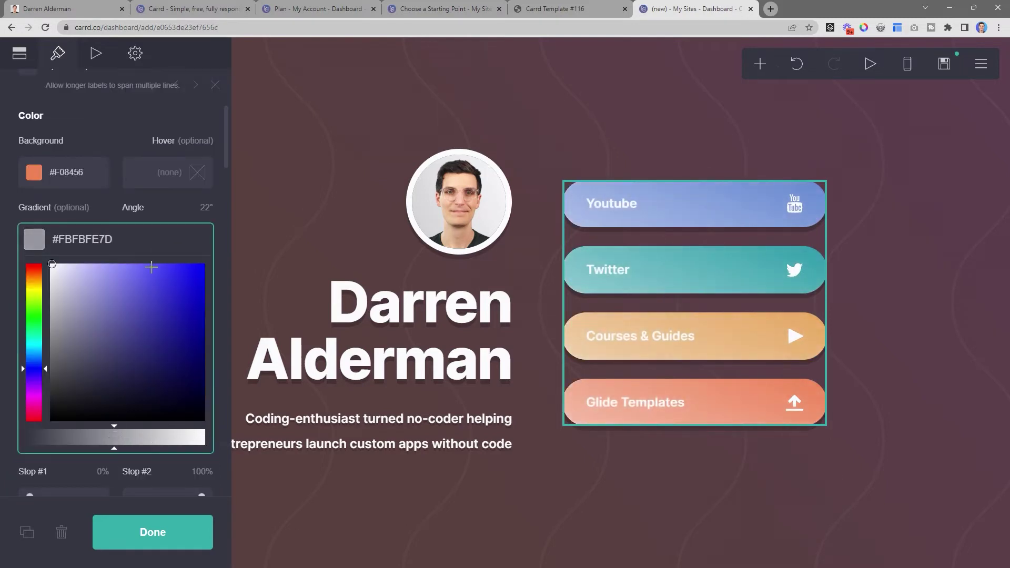
pyautogui.press('Escape')
pyautogui.moveTo(135, 244); pyautogui.dragTo(197, 258)
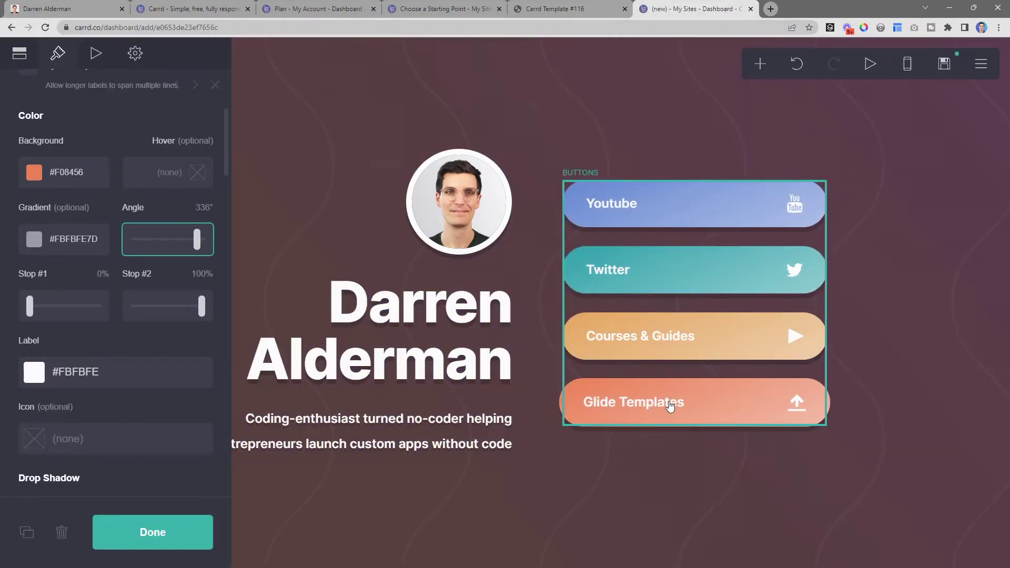
pyautogui.scroll(5, 67, 230)
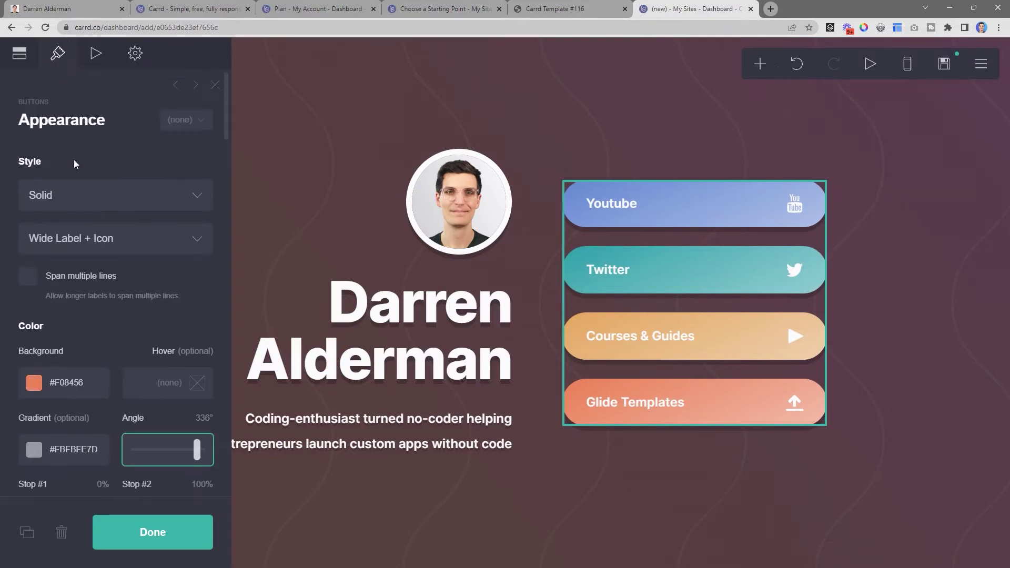
pyautogui.scroll(-1, 79, 169)
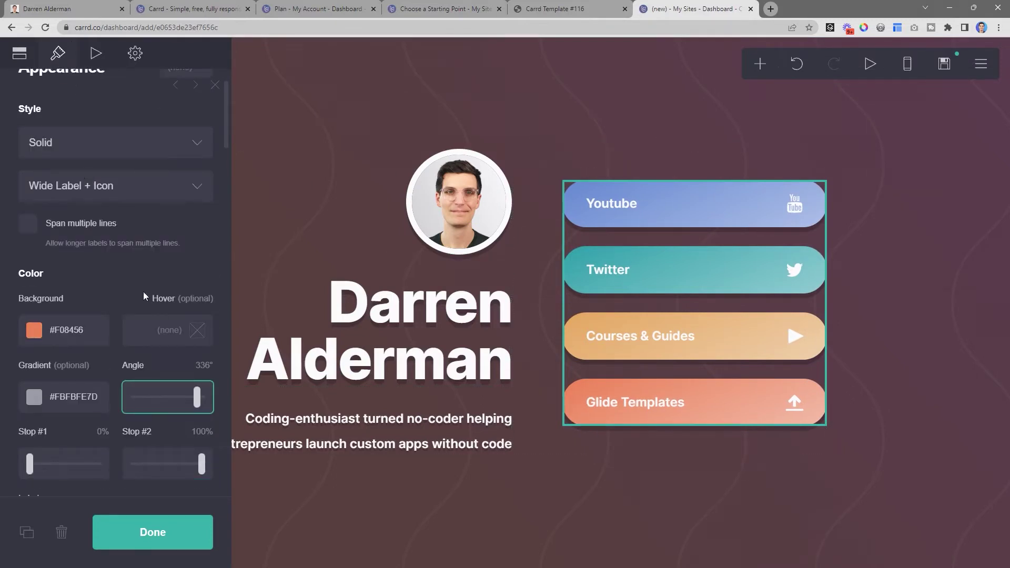
# - Set the Youtube button's background colour to pink FF6678
pyautogui.click(18, 54)
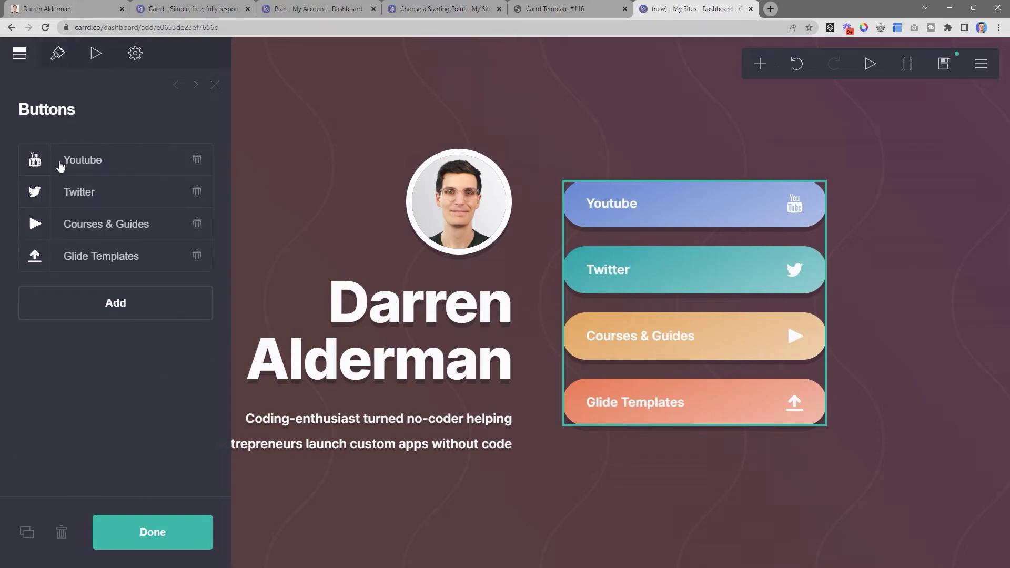
pyautogui.click(78, 163)
pyautogui.scroll(-4, 84, 237)
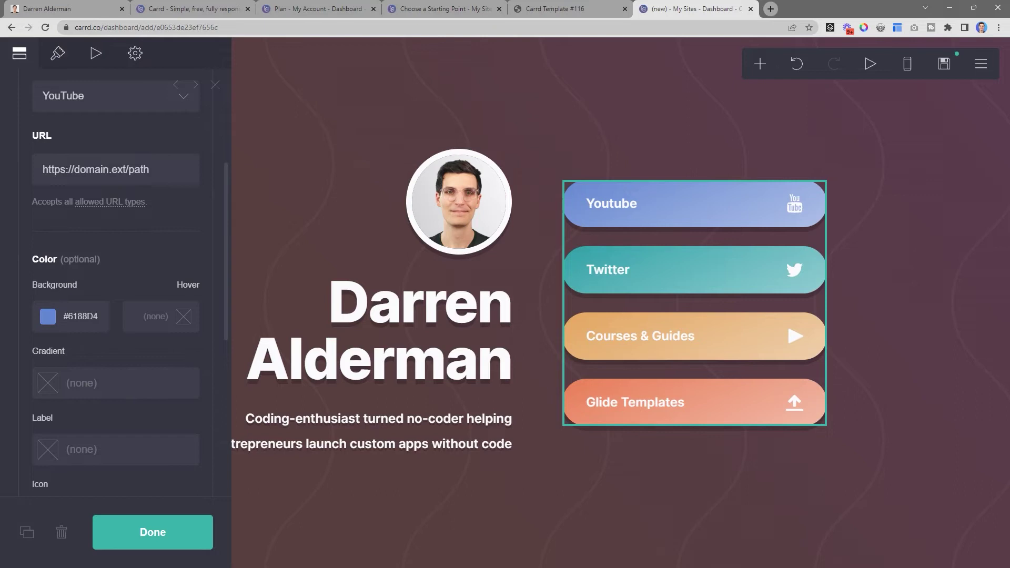
pyautogui.click(78, 312)
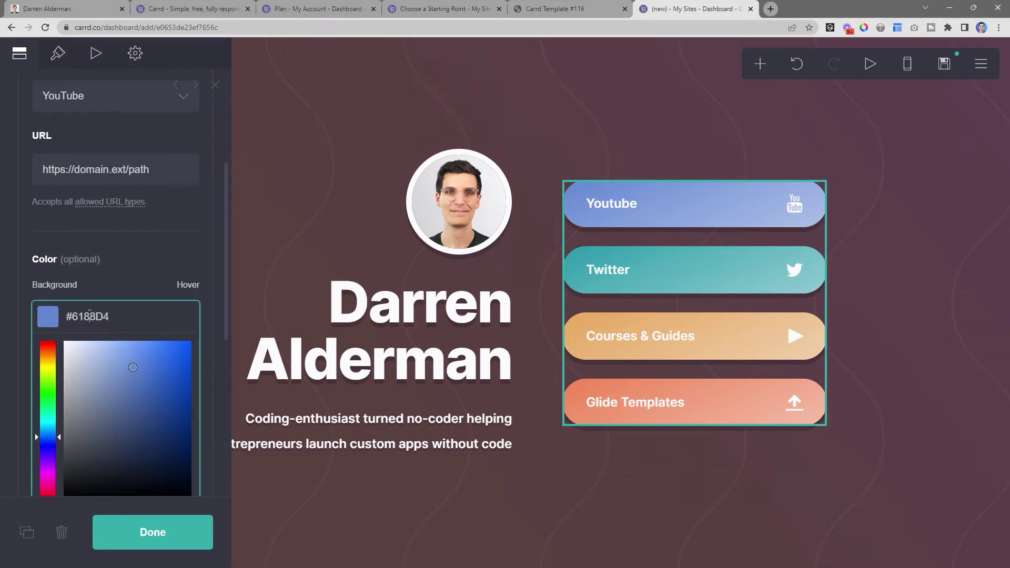
pyautogui.tripleClick(89, 313)
pyautogui.write('FF6678')
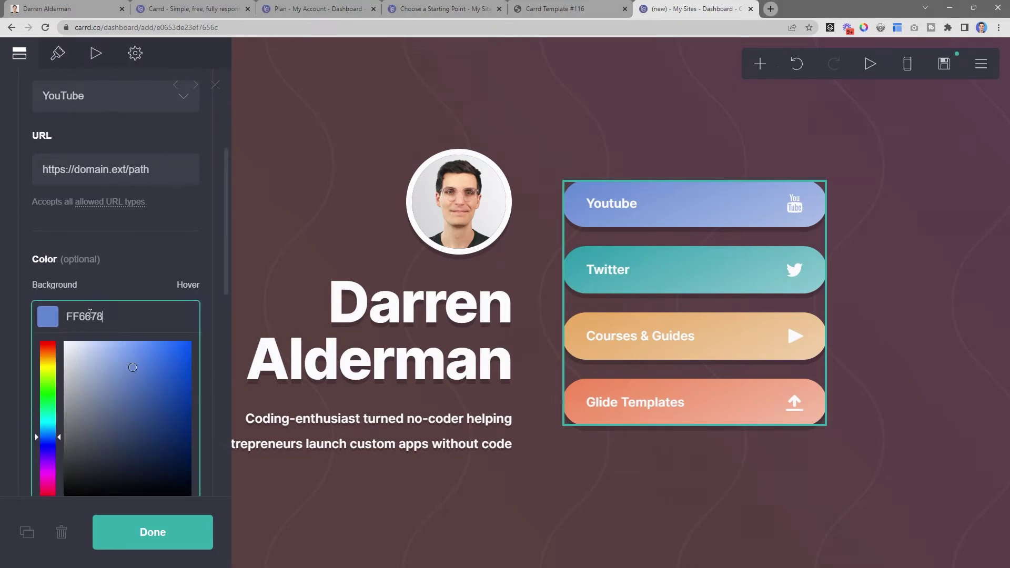
pyautogui.press('Return')
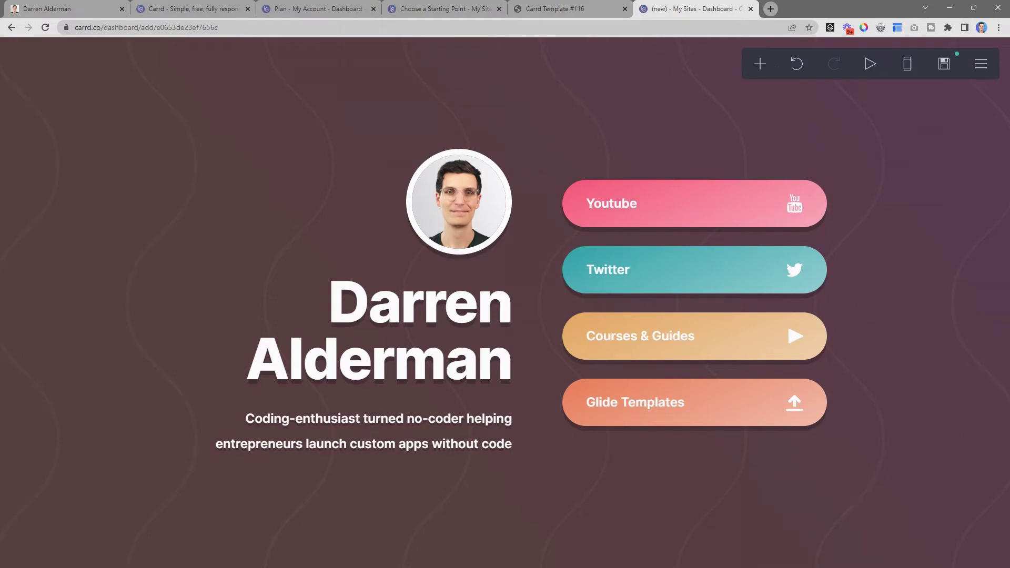
# - Compare with the live site, then open and close the Twitter button's settings
pyautogui.click(64, 9)
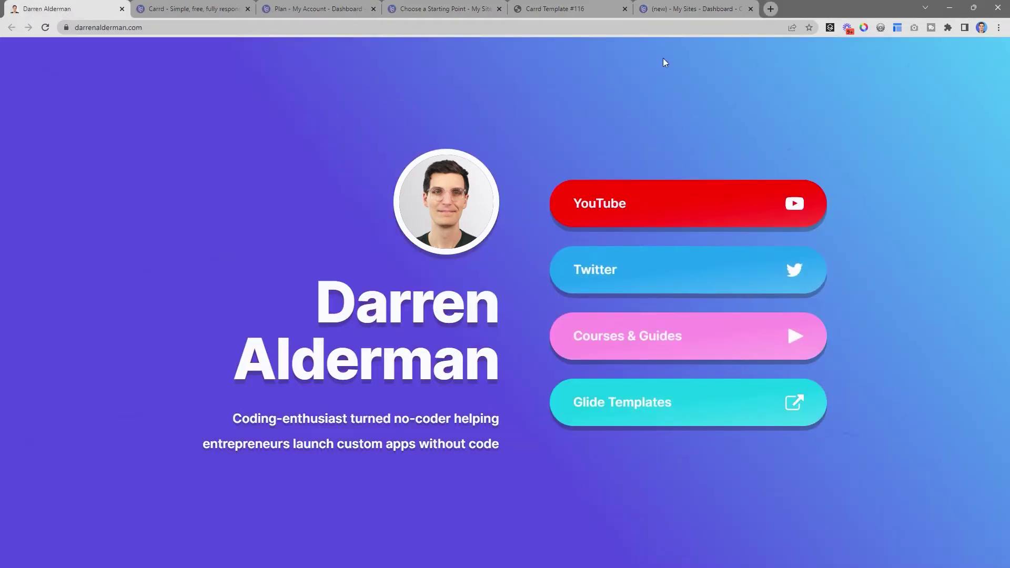
pyautogui.click(677, 12)
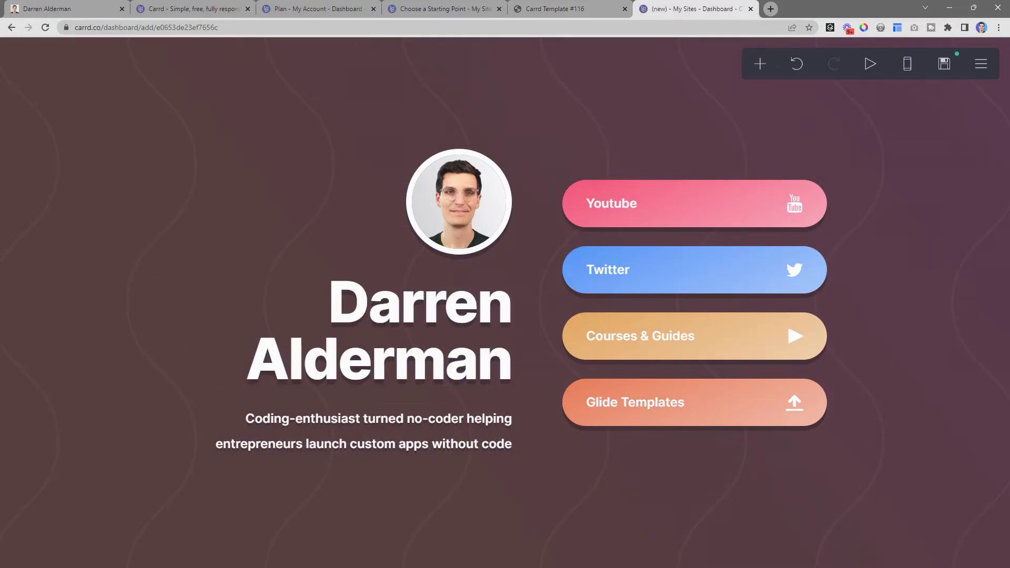
pyautogui.click(625, 270)
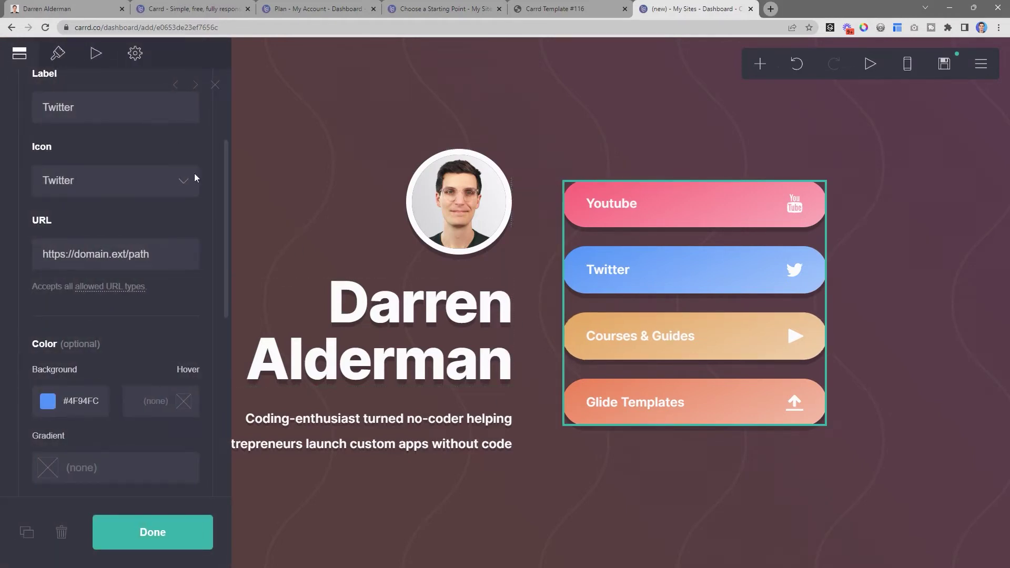
pyautogui.click(149, 533)
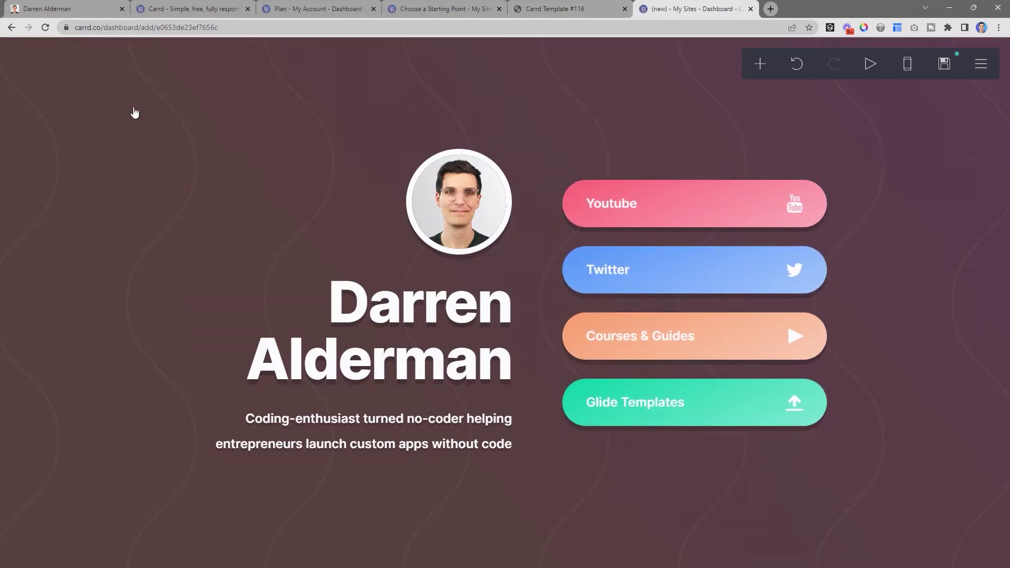
# - Set the background gradient stops to blue #4F94FC and purple #594FDE
pyautogui.click(121, 69)
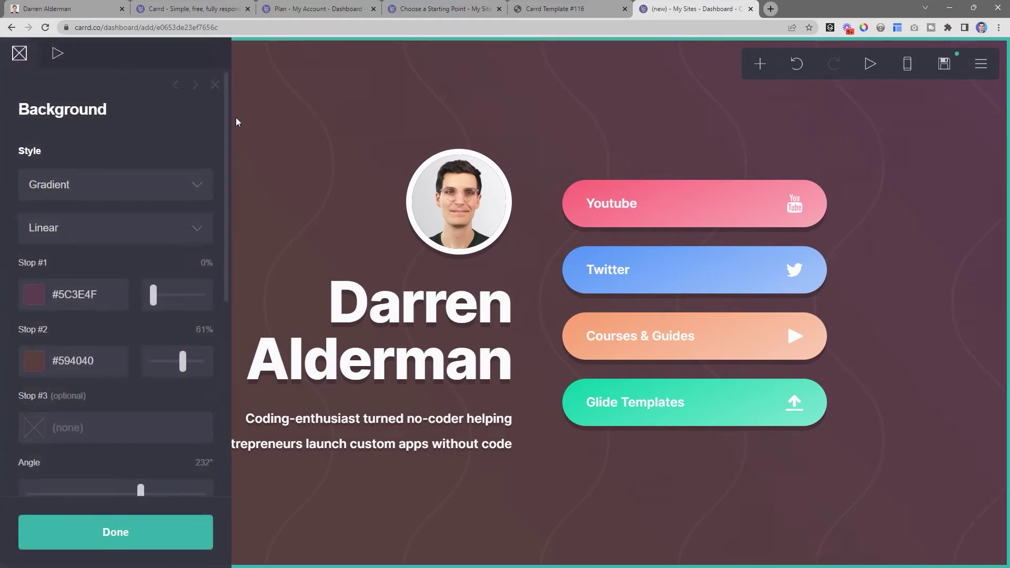
pyautogui.scroll(-2, 124, 267)
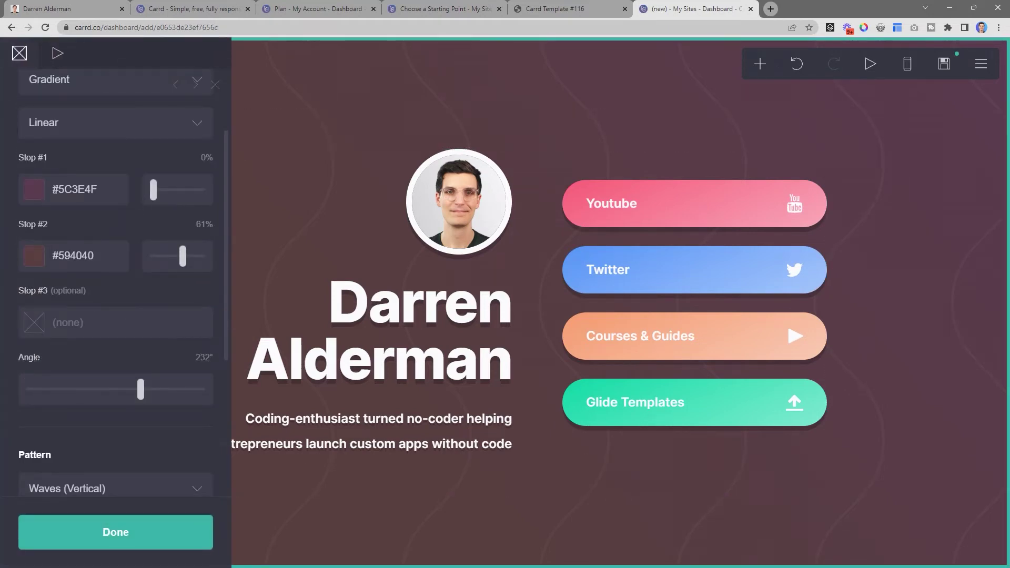
pyautogui.scroll(1, 67, 138)
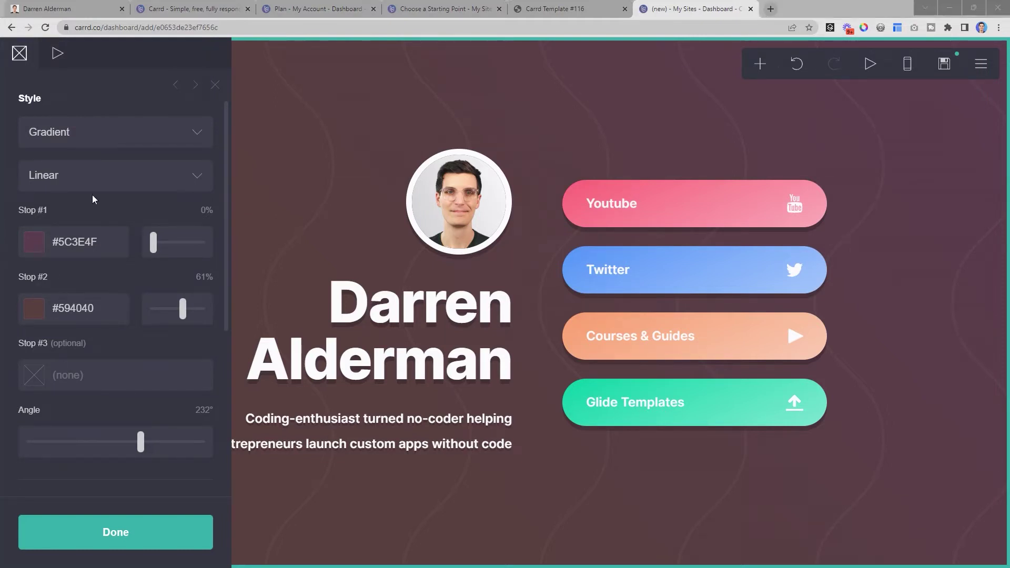
pyautogui.click(78, 306)
pyautogui.write('#594FDE')
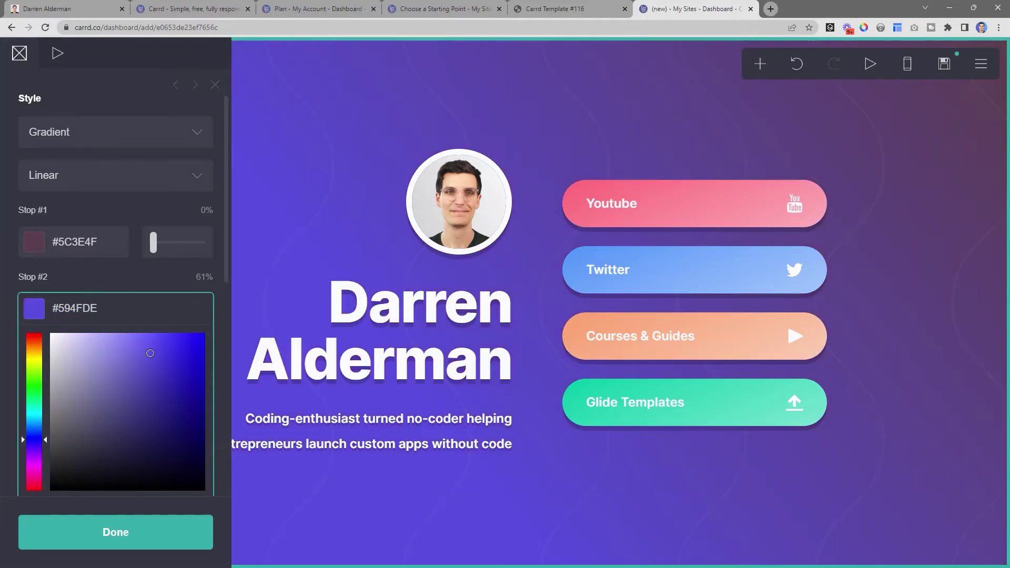
pyautogui.press('Return')
pyautogui.click(85, 245)
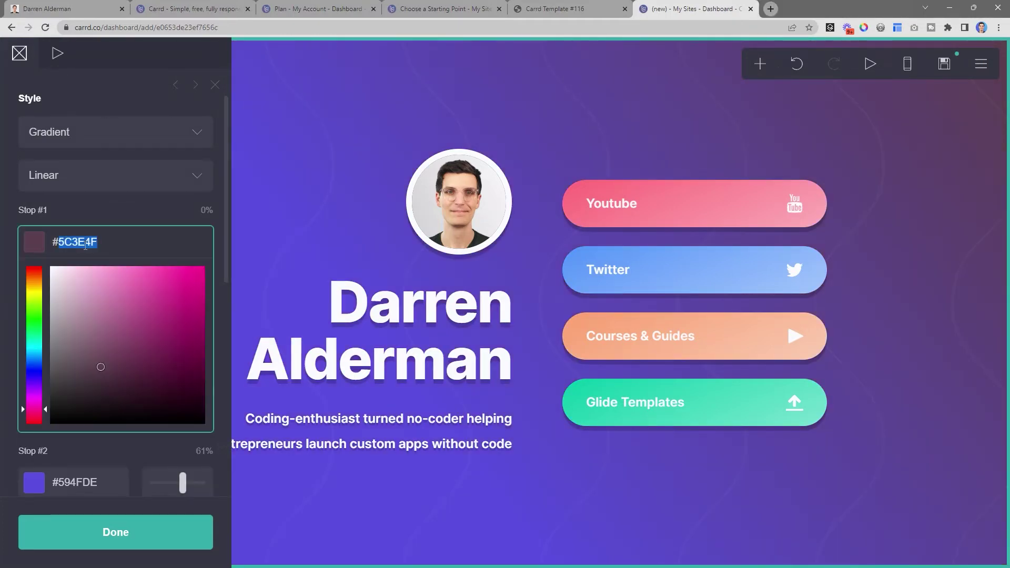
pyautogui.write('4F94FC')
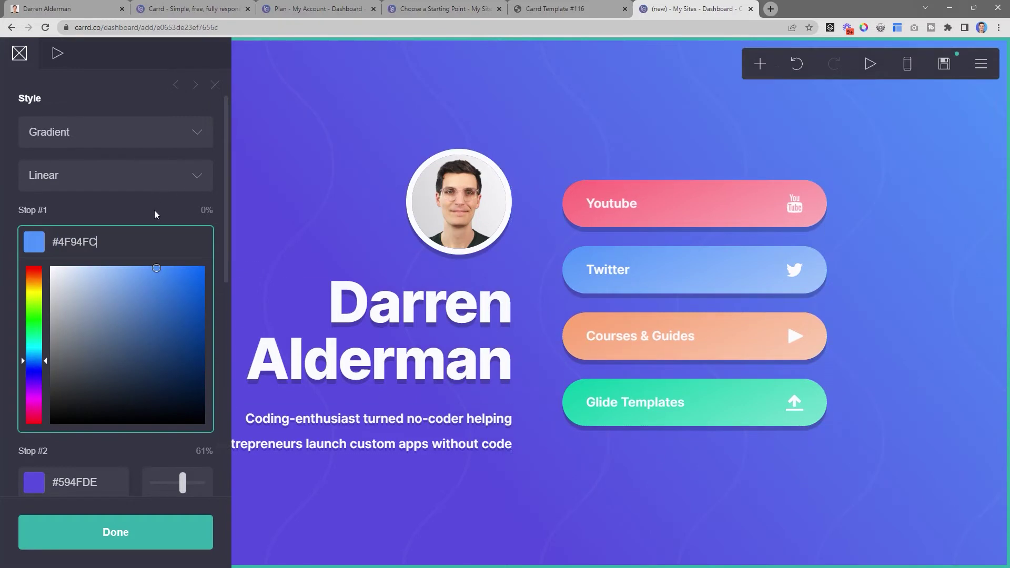
pyautogui.press('Return')
# - Adjust the gradient to a 298° angle and compare it with the live site
pyautogui.scroll(-1, 154, 316)
pyautogui.moveTo(172, 389); pyautogui.dragTo(174, 444)
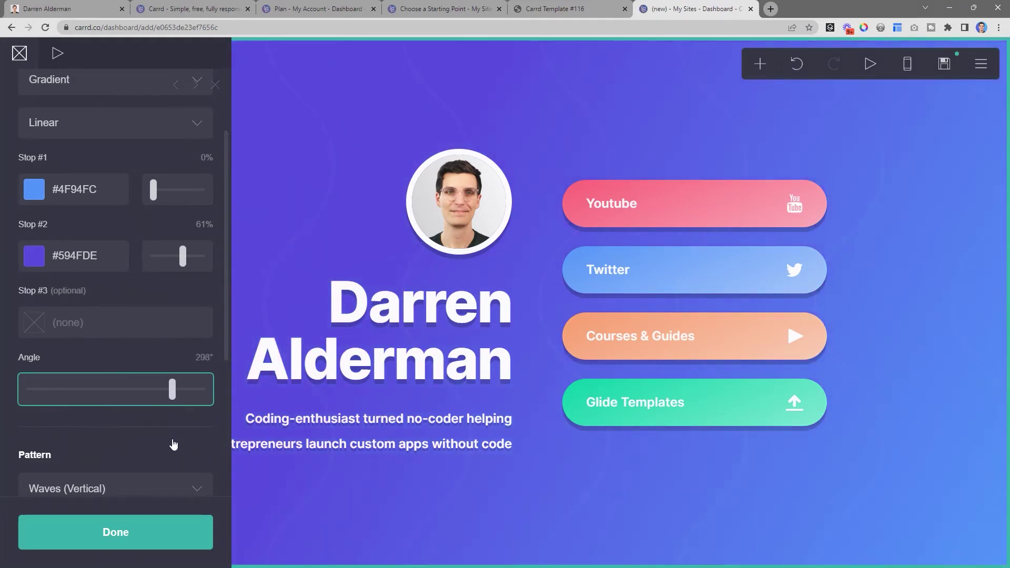
pyautogui.scroll(2, 159, 453)
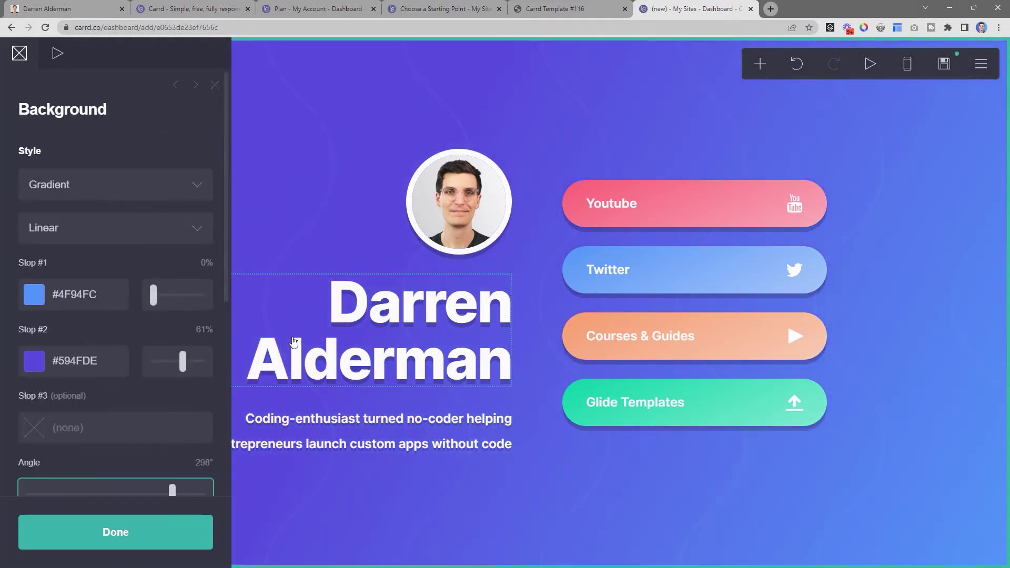
pyautogui.click(91, 11)
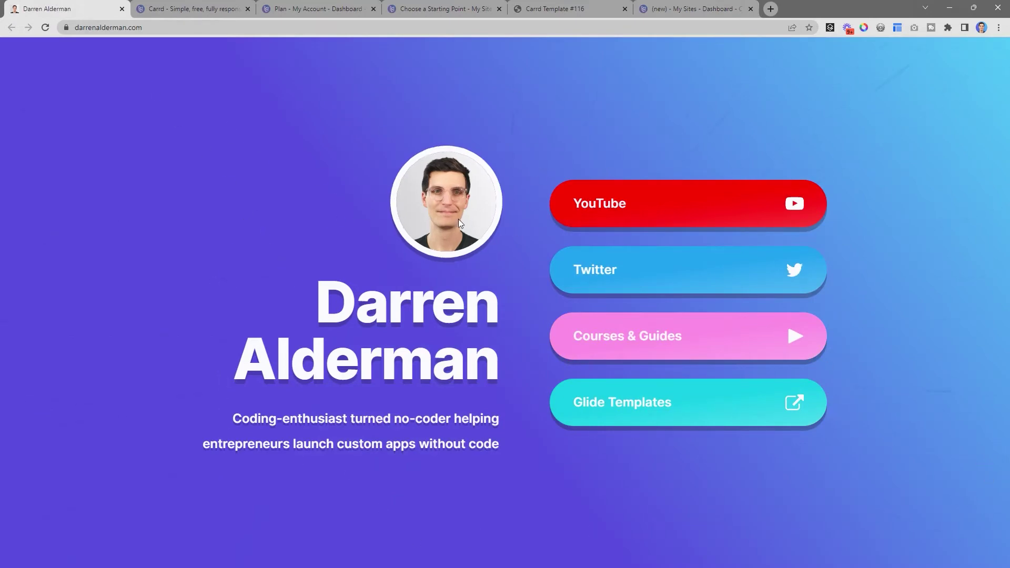
pyautogui.click(678, 16)
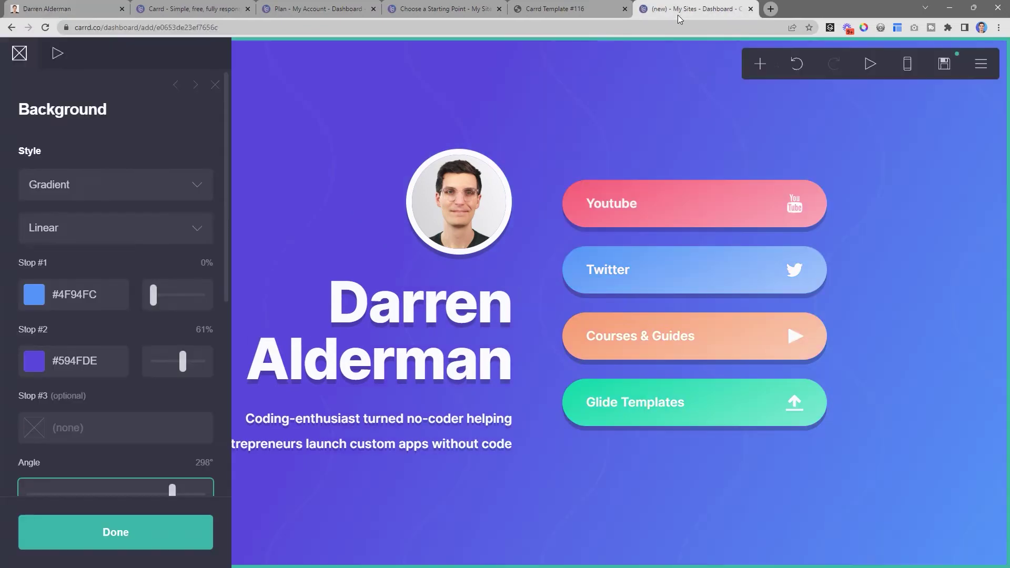
# - Switch the background pattern from Waves (Vertical) to Rain (Animated)
pyautogui.scroll(-2, 122, 349)
pyautogui.scroll(-3, 122, 352)
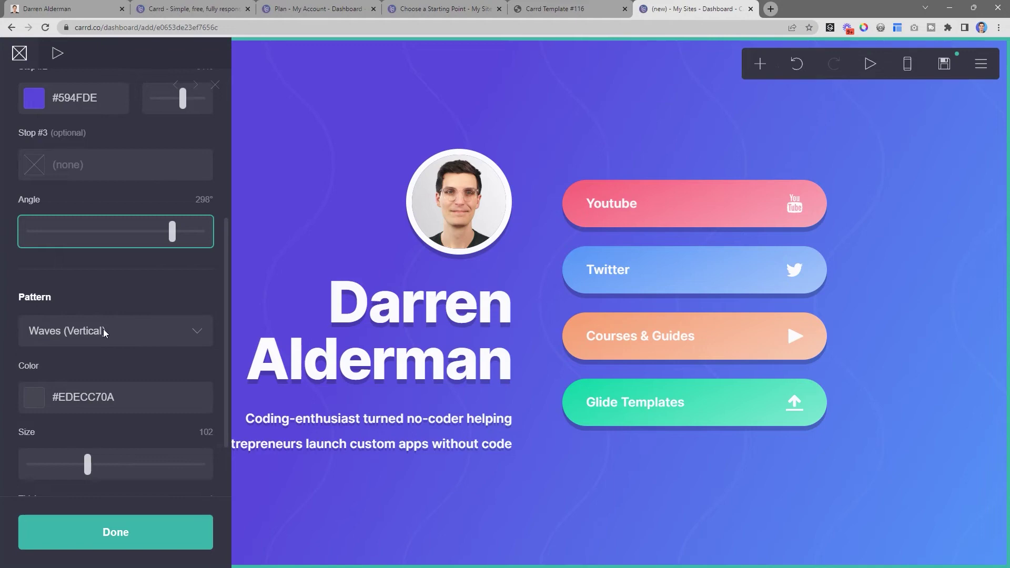
pyautogui.scroll(5, 103, 329)
pyautogui.scroll(-5, 66, 388)
pyautogui.scroll(1, 66, 388)
pyautogui.click(113, 269)
pyautogui.scroll(3, 191, 421)
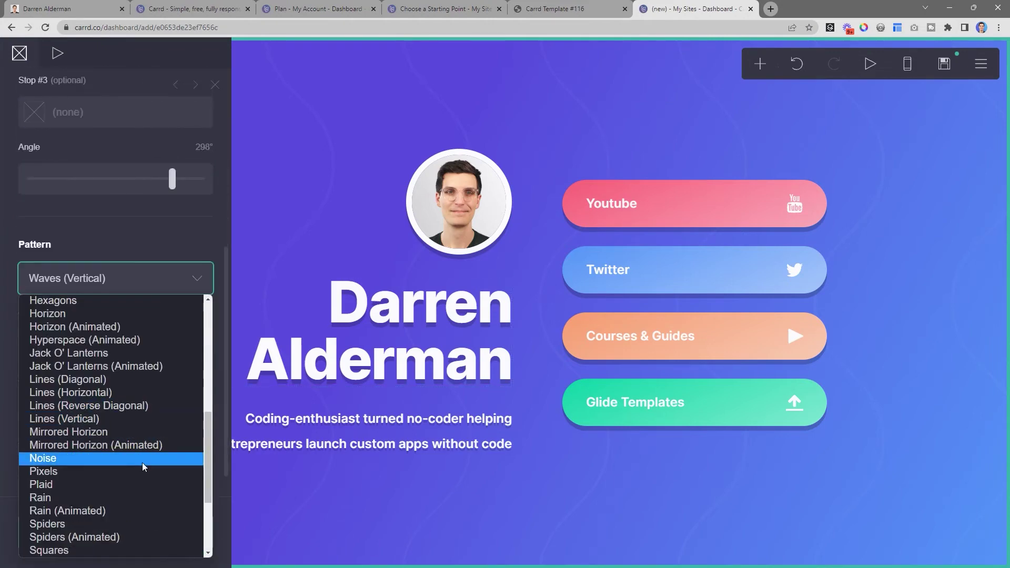
pyautogui.scroll(-3, 143, 453)
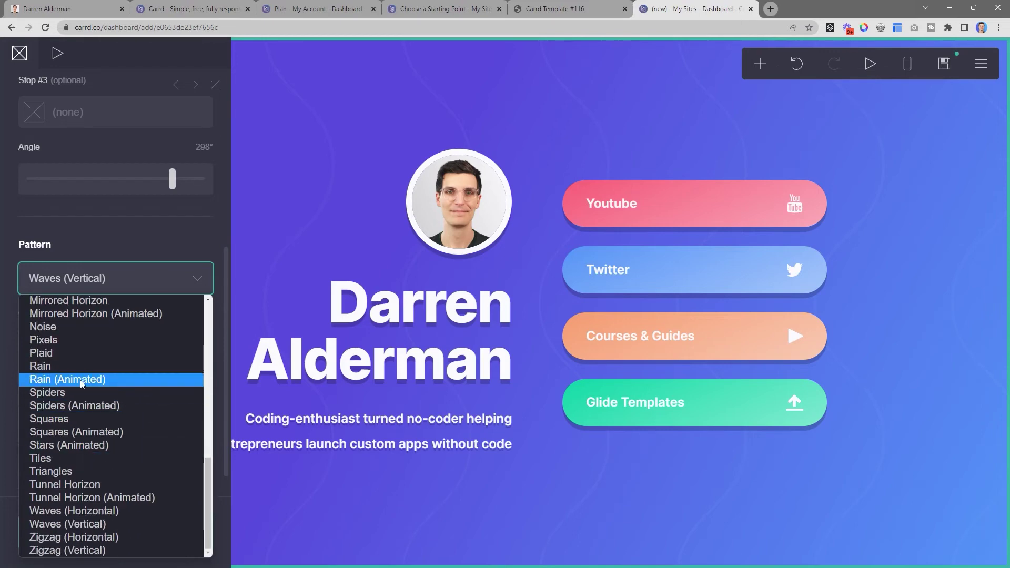
pyautogui.click(102, 380)
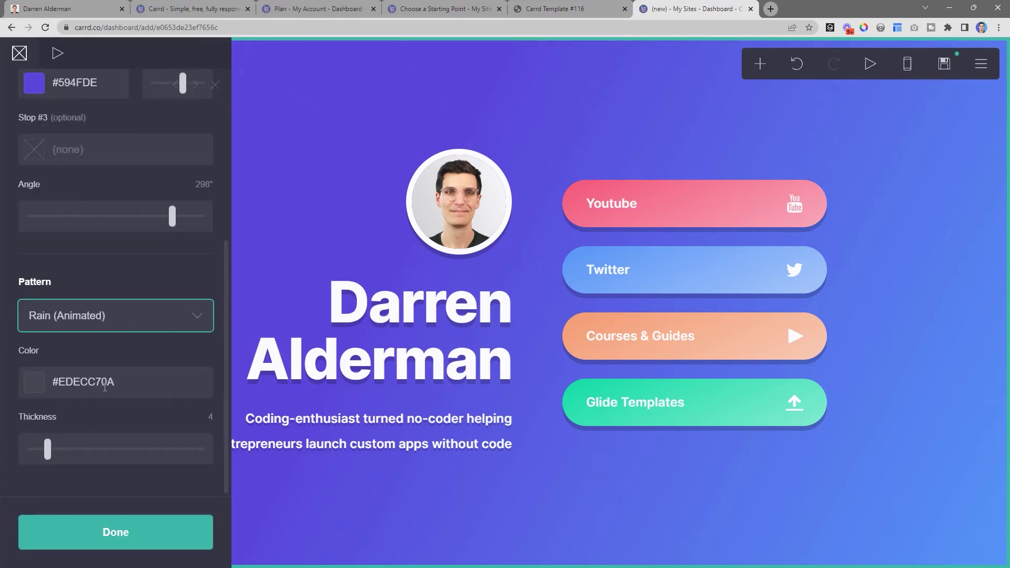
# - Thin the rain to thickness 2 and colour it semi-transparent dark #1C212B
pyautogui.moveTo(47, 448); pyautogui.dragTo(36, 458)
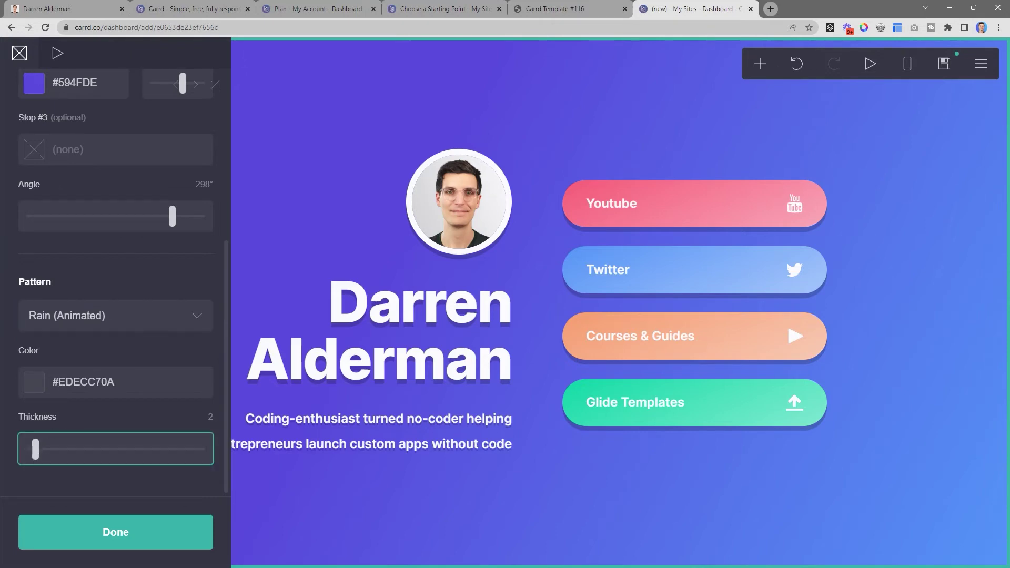
pyautogui.click(94, 375)
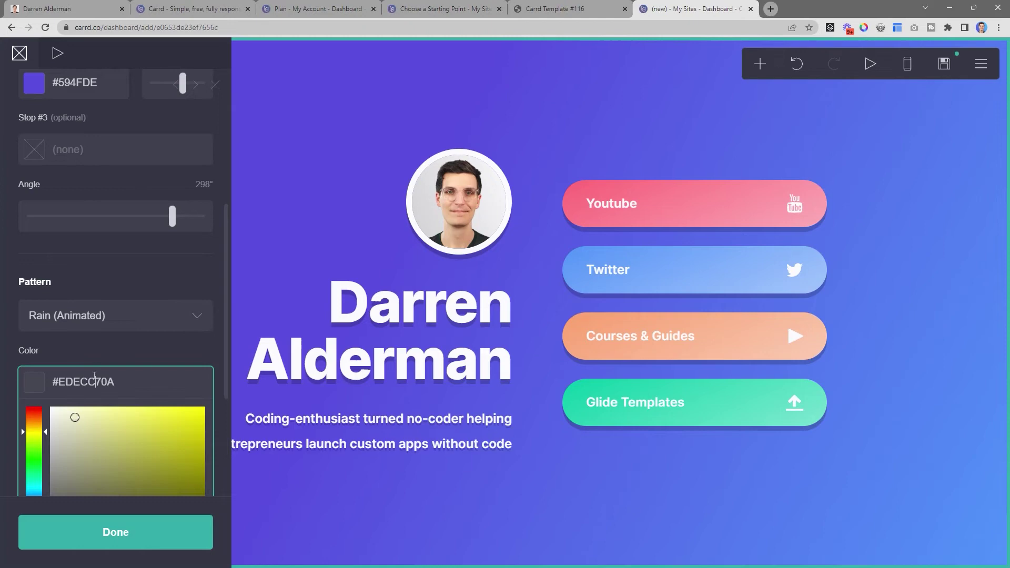
pyautogui.write('1C212B')
pyautogui.scroll(-3, 140, 334)
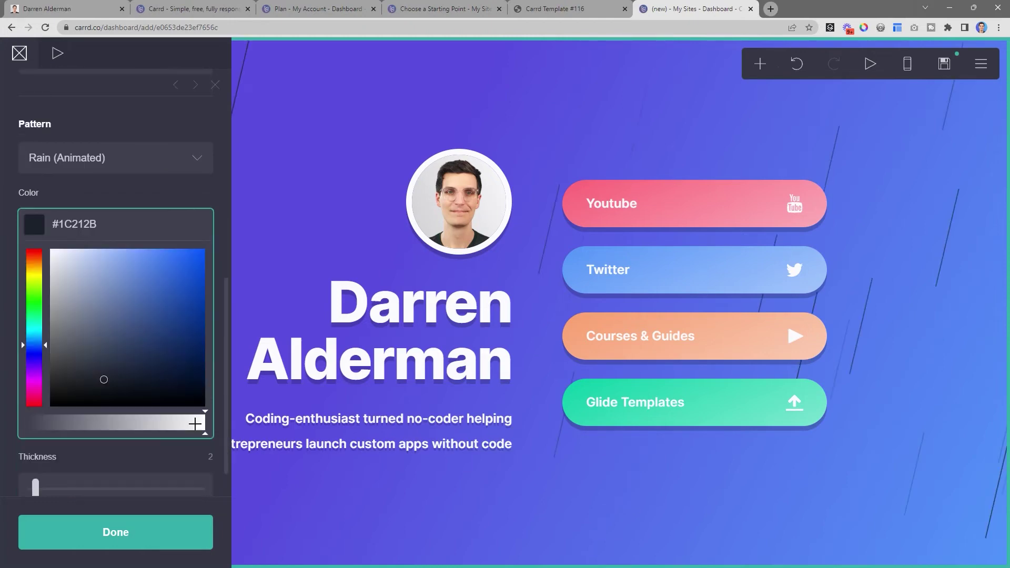
pyautogui.moveTo(204, 426); pyautogui.dragTo(144, 422)
# - Close the background settings and view the live darrenalderman.com site for comparison
pyautogui.click(116, 532)
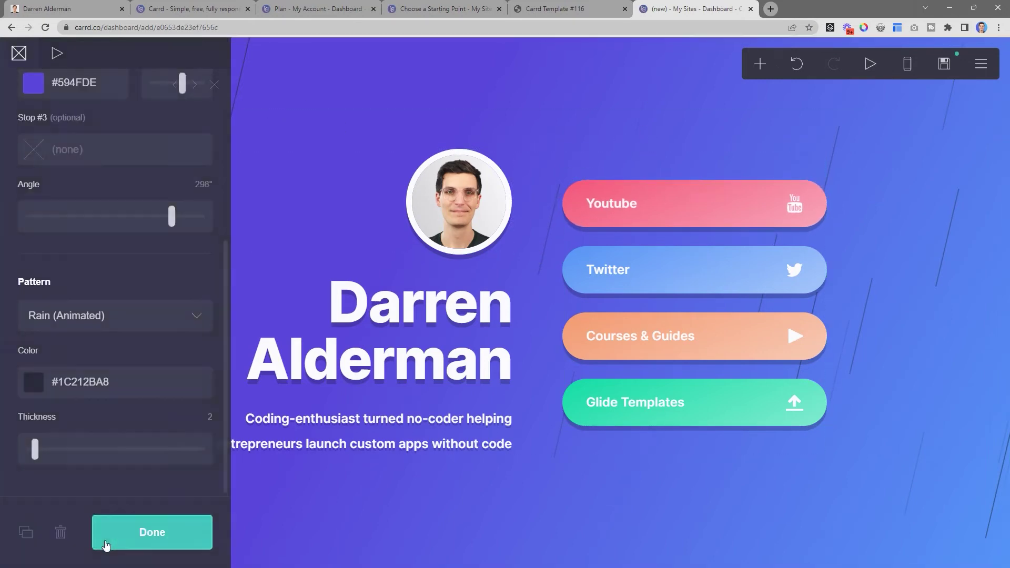
pyautogui.click(116, 531)
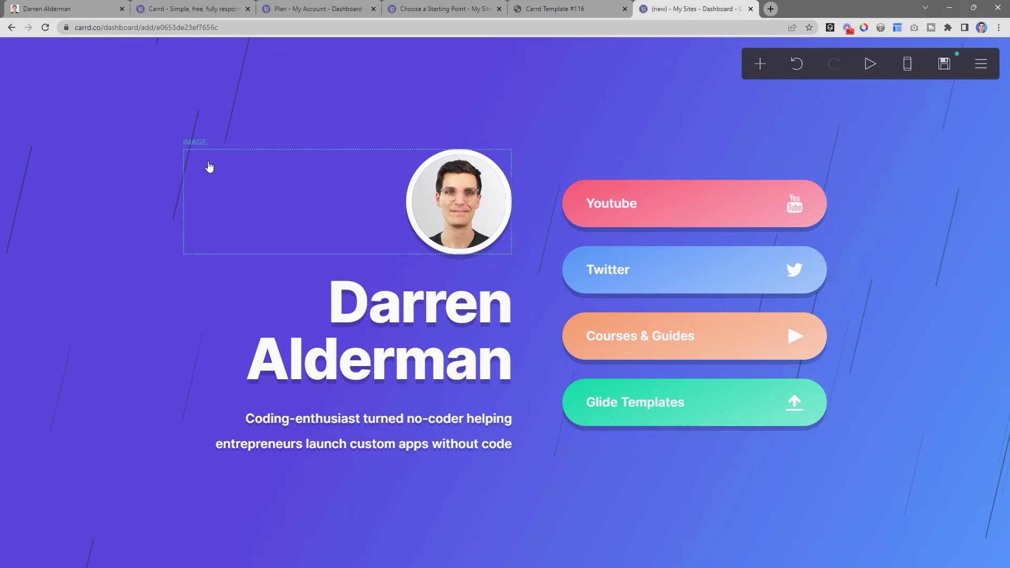
pyautogui.click(73, 6)
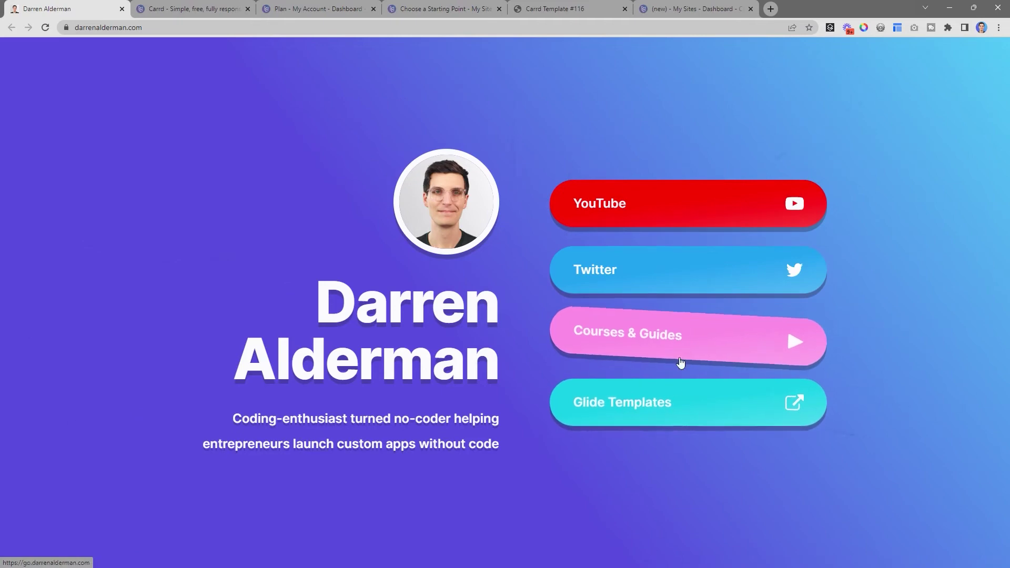
# - Change the four link buttons' hover animation from Grow to Tilt Right
pyautogui.click(661, 10)
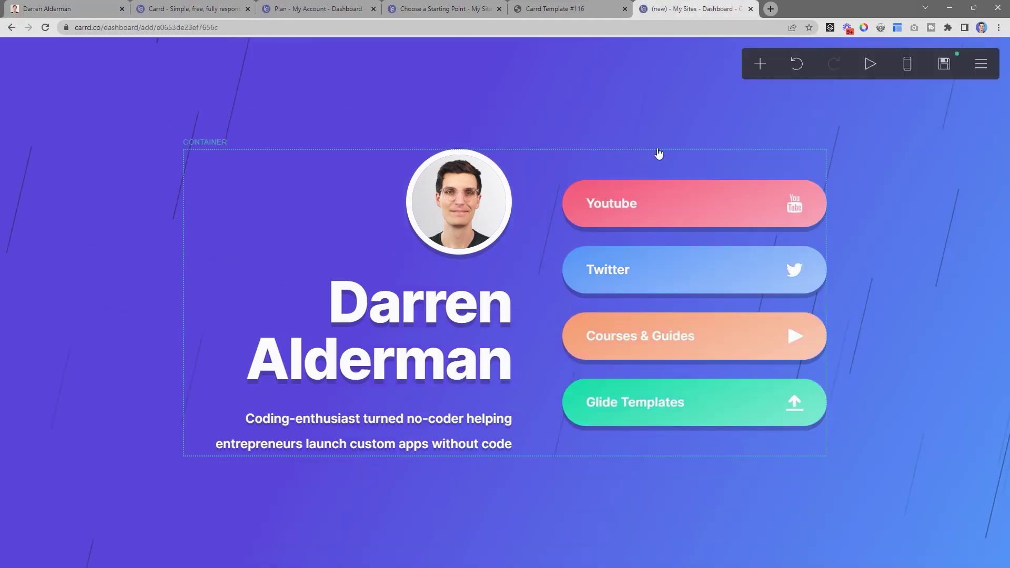
pyautogui.click(673, 202)
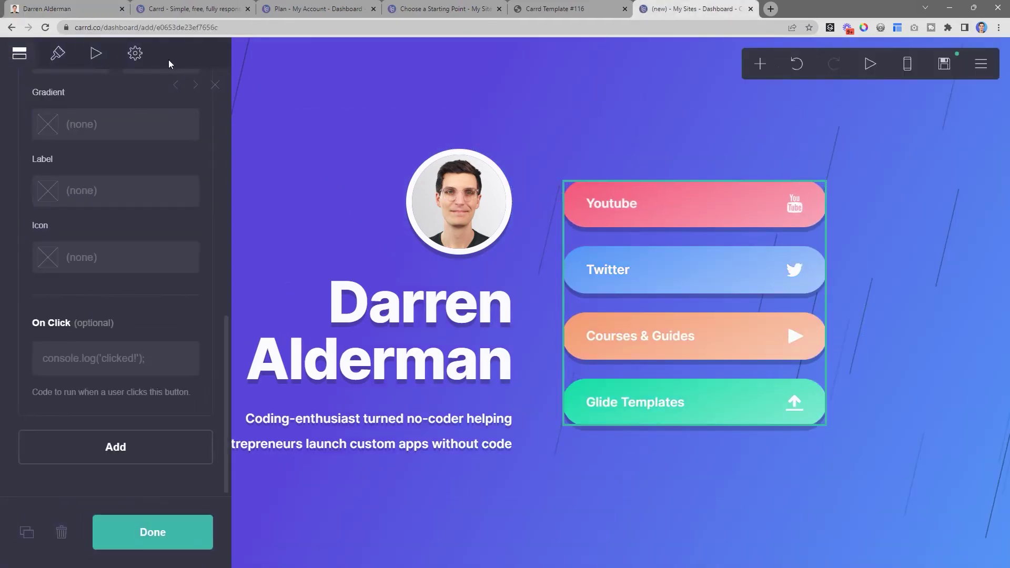
pyautogui.click(95, 52)
pyautogui.scroll(3, 177, 244)
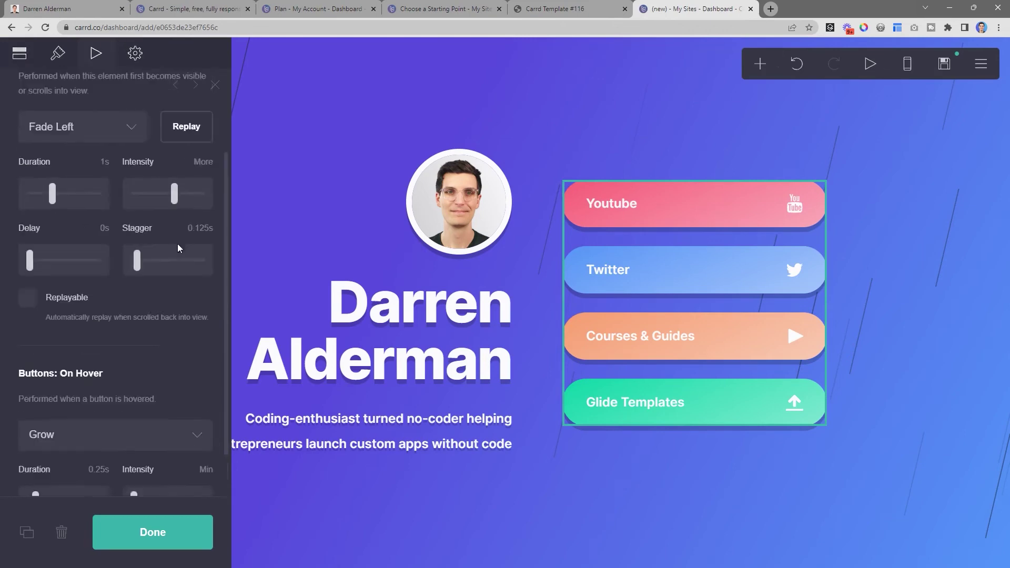
pyautogui.scroll(-3, 42, 167)
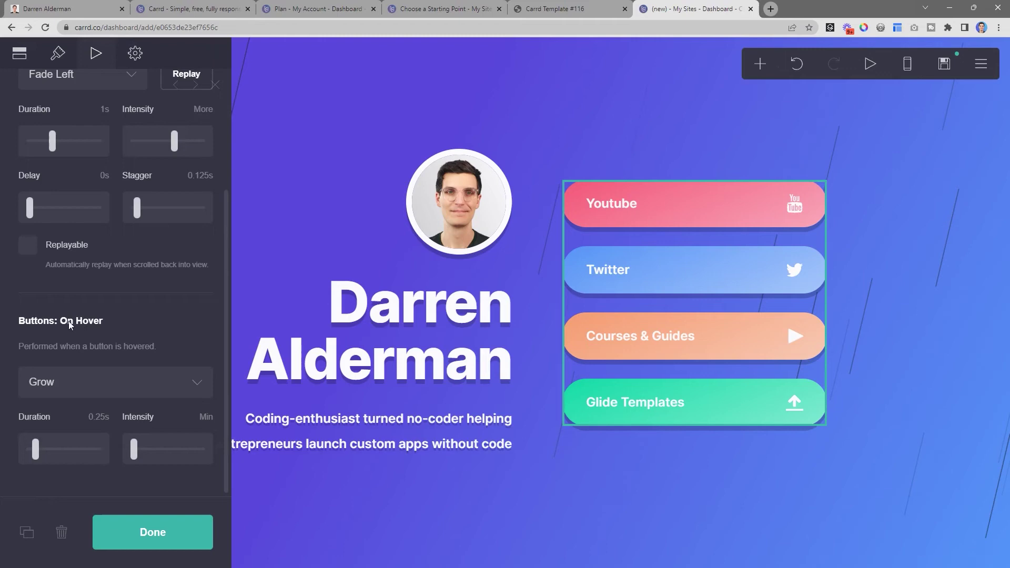
pyautogui.click(75, 375)
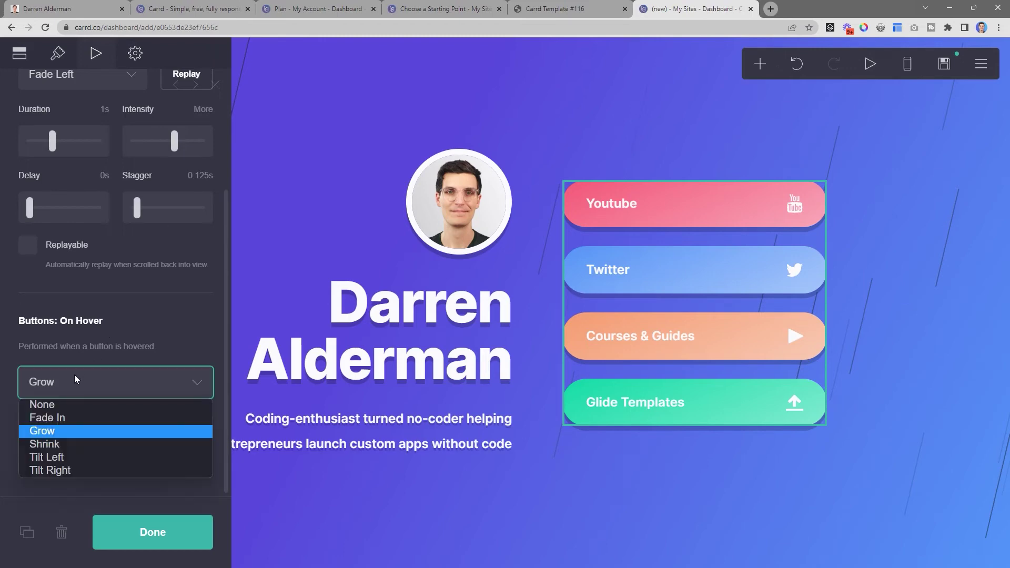
pyautogui.click(78, 466)
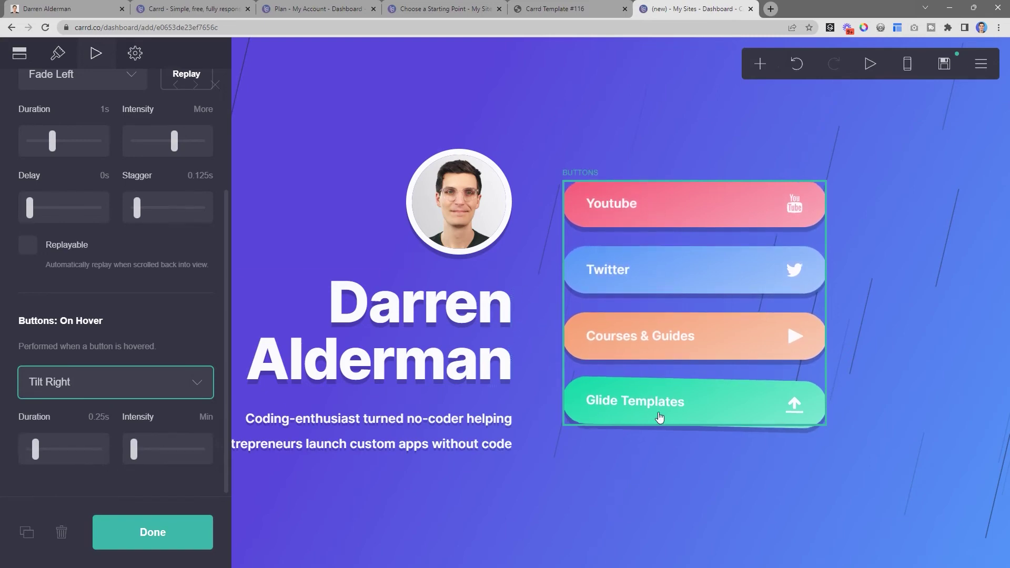
# - Set the headshot's hover animation to Grow at Max intensity, lengthening its duration
pyautogui.click(455, 168)
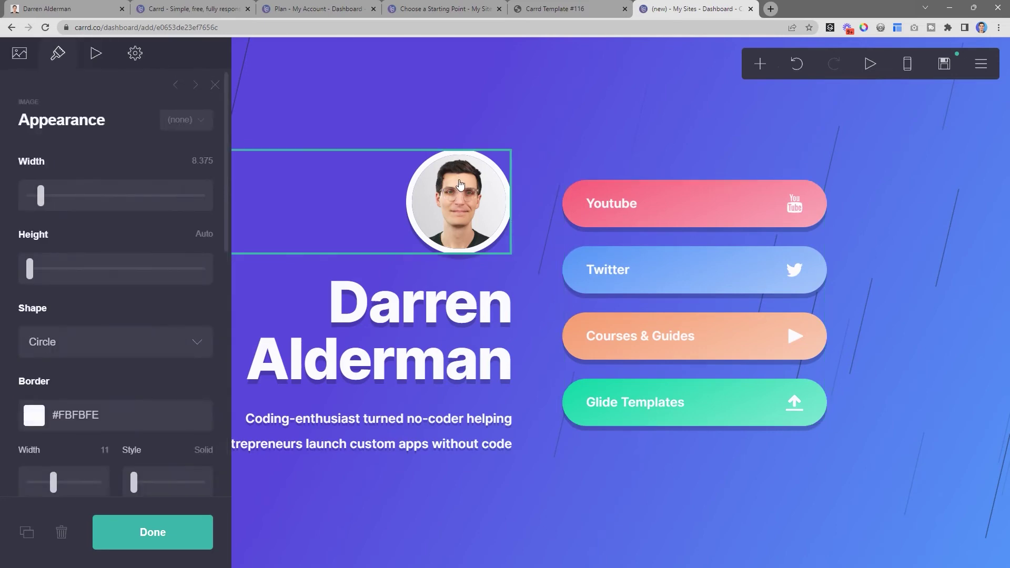
pyautogui.click(95, 53)
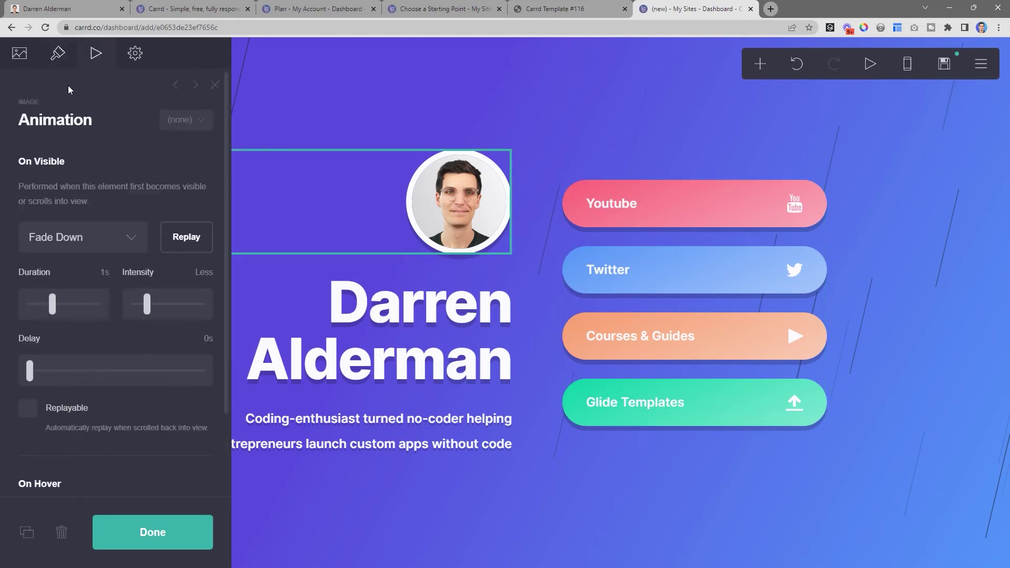
pyautogui.scroll(-2, 111, 113)
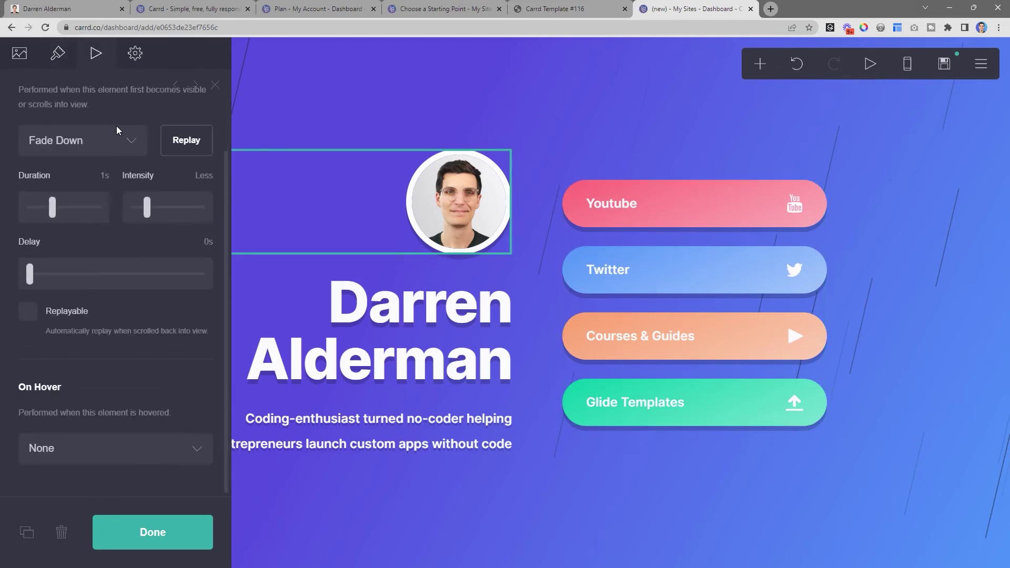
pyautogui.click(64, 455)
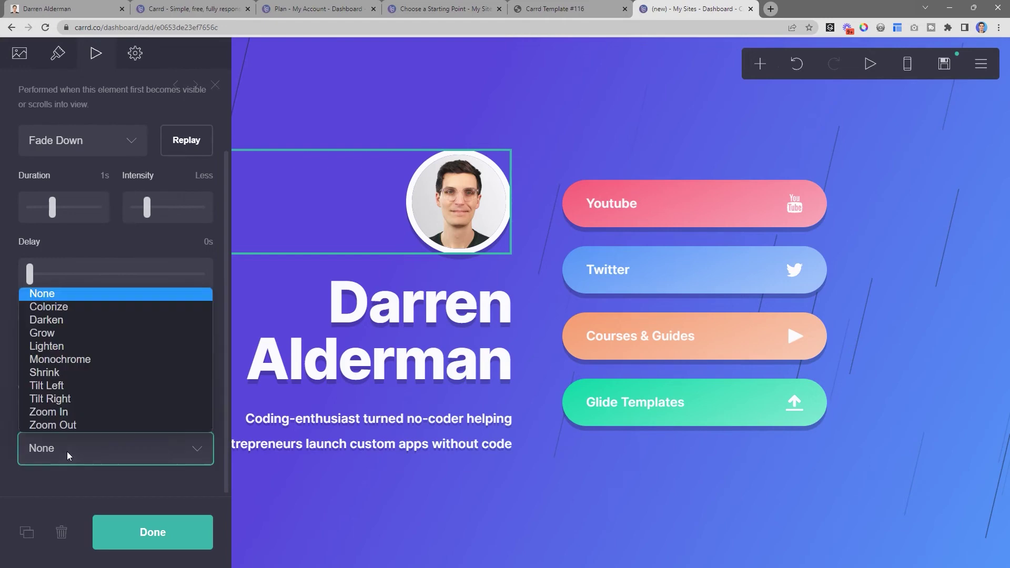
pyautogui.click(43, 334)
pyautogui.scroll(-1, 88, 342)
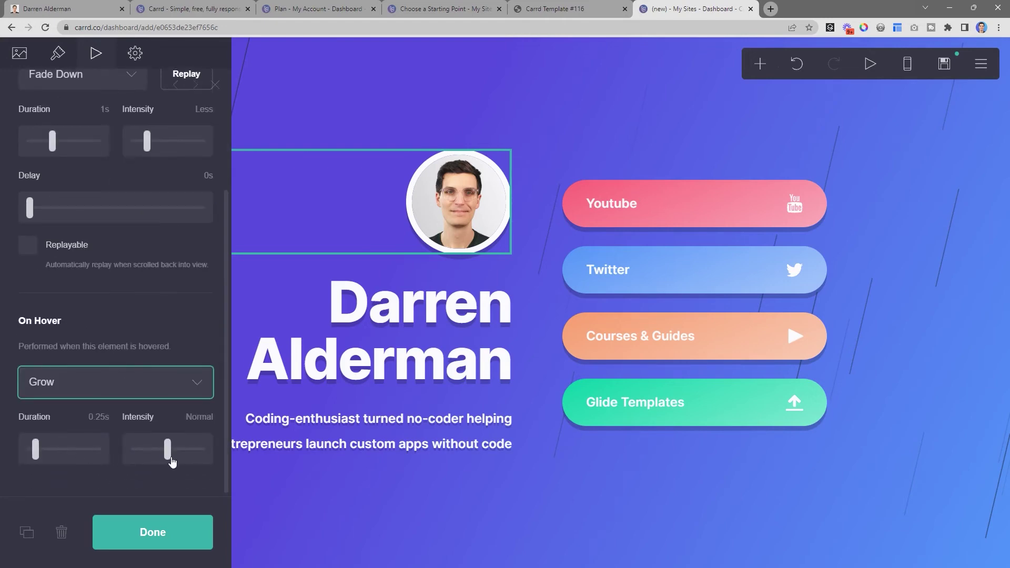
pyautogui.moveTo(167, 452); pyautogui.dragTo(206, 455)
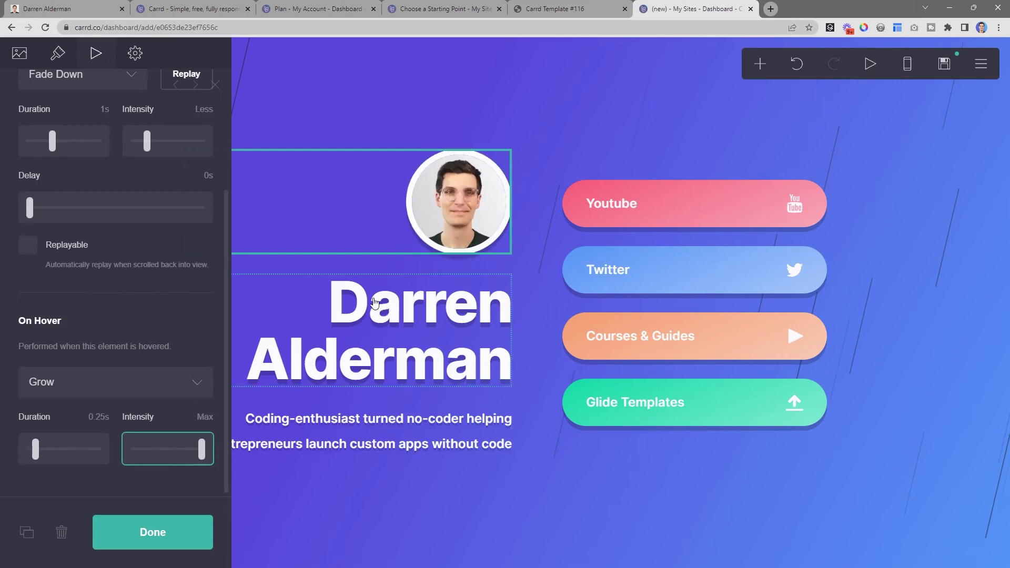
pyautogui.moveTo(36, 450); pyautogui.dragTo(58, 449)
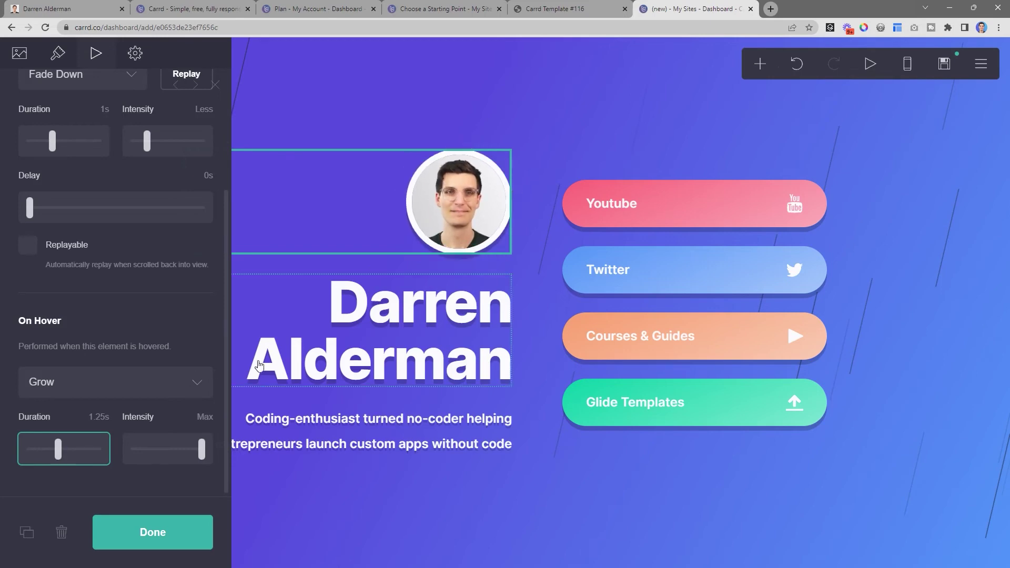
# - Shorten the headshot grow to 0.5s and preview the page at phone size
pyautogui.moveTo(59, 458); pyautogui.dragTo(42, 462)
pyautogui.click(725, 492)
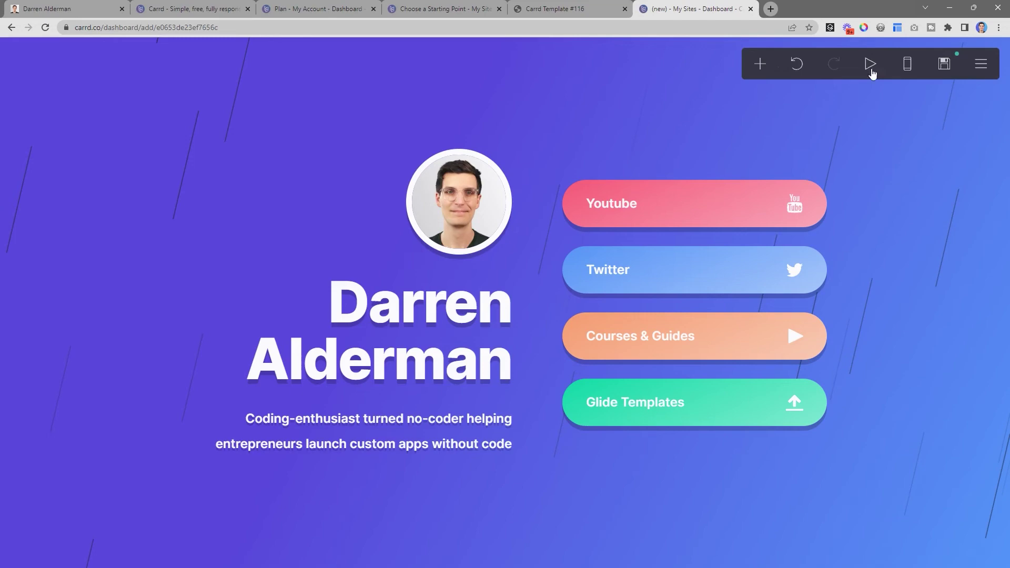
pyautogui.click(911, 71)
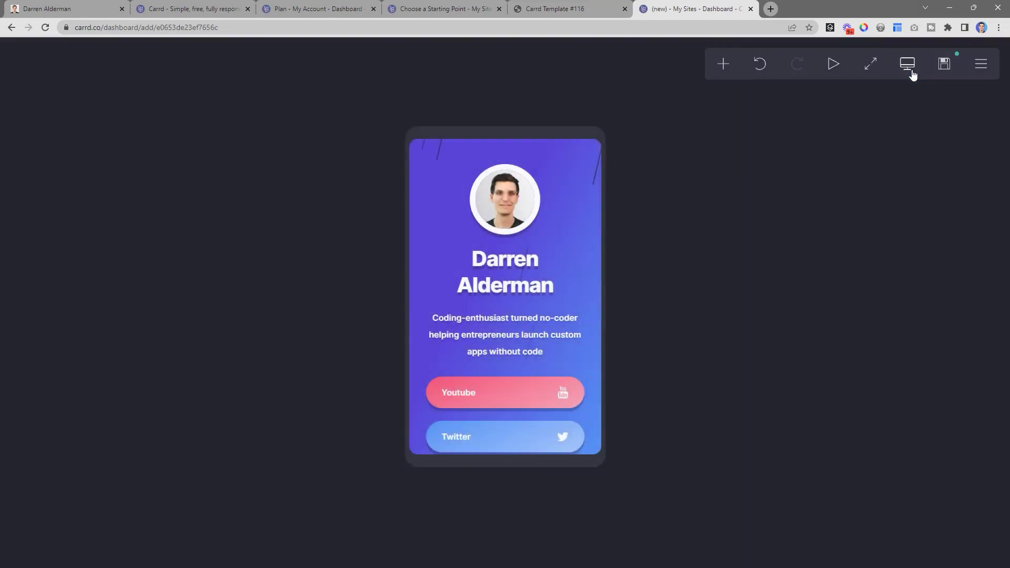
pyautogui.scroll(-3, 484, 452)
pyautogui.scroll(3, 499, 409)
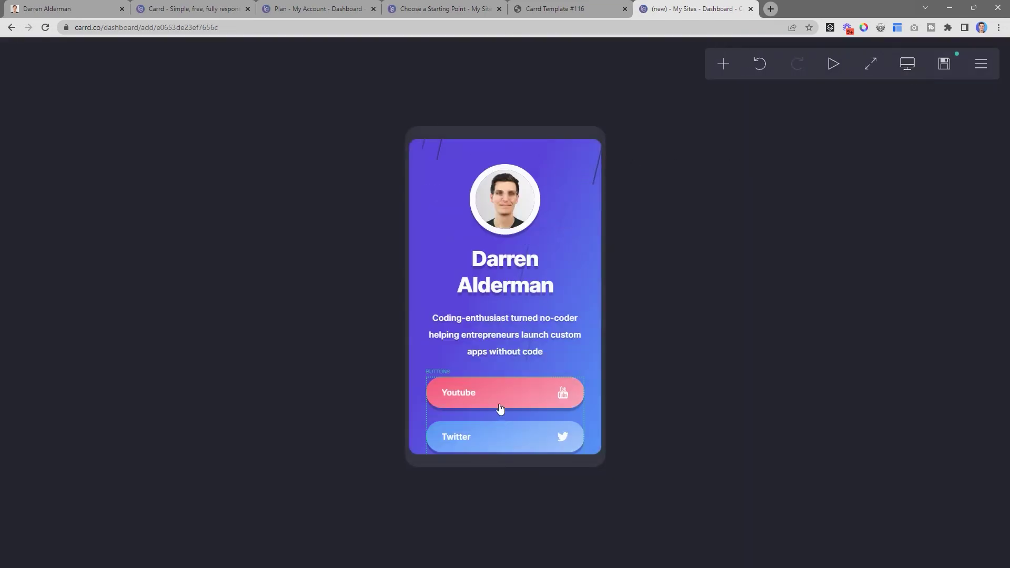
pyautogui.click(874, 69)
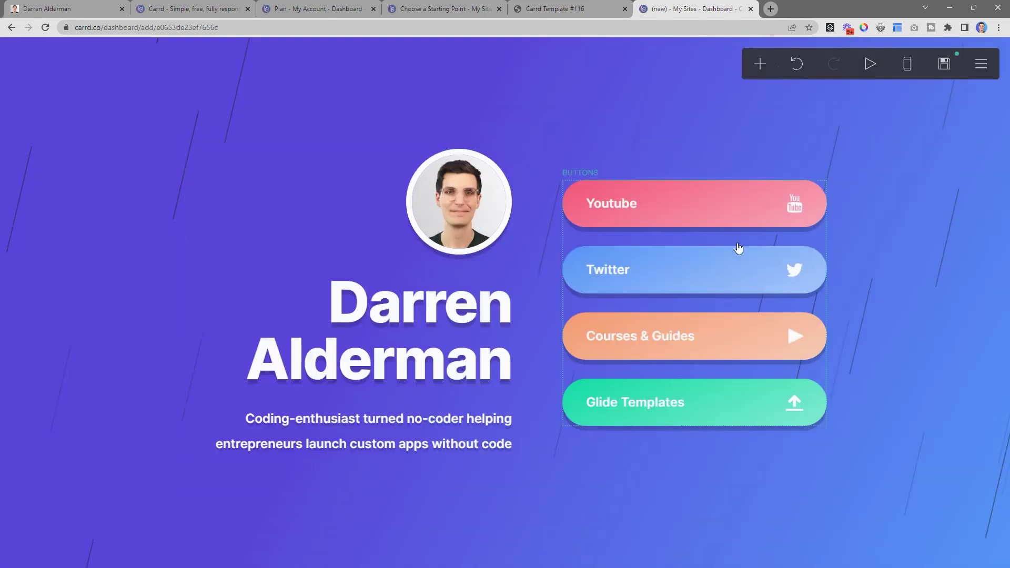
# - Enter the site title and the description 'My demo site' in the publish settings
pyautogui.click(945, 73)
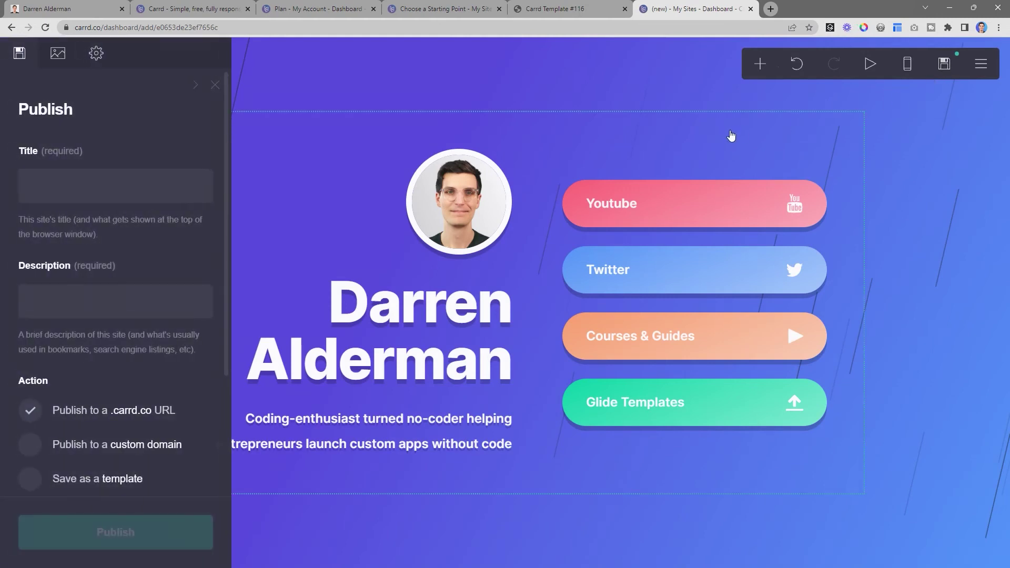
pyautogui.click(76, 190)
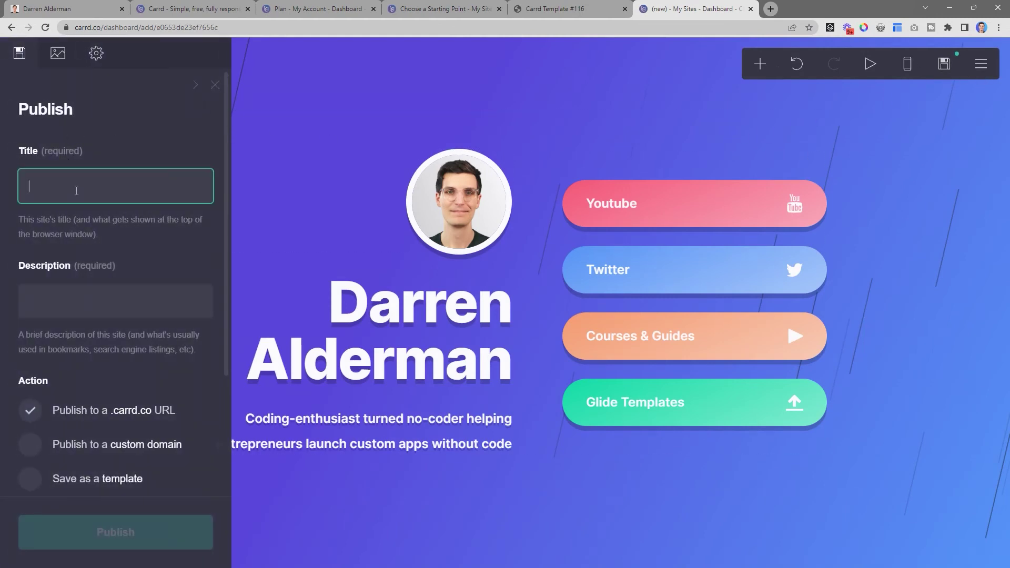
pyautogui.write('Darren A Demo')
pyautogui.click(138, 308)
pyautogui.write('My ')
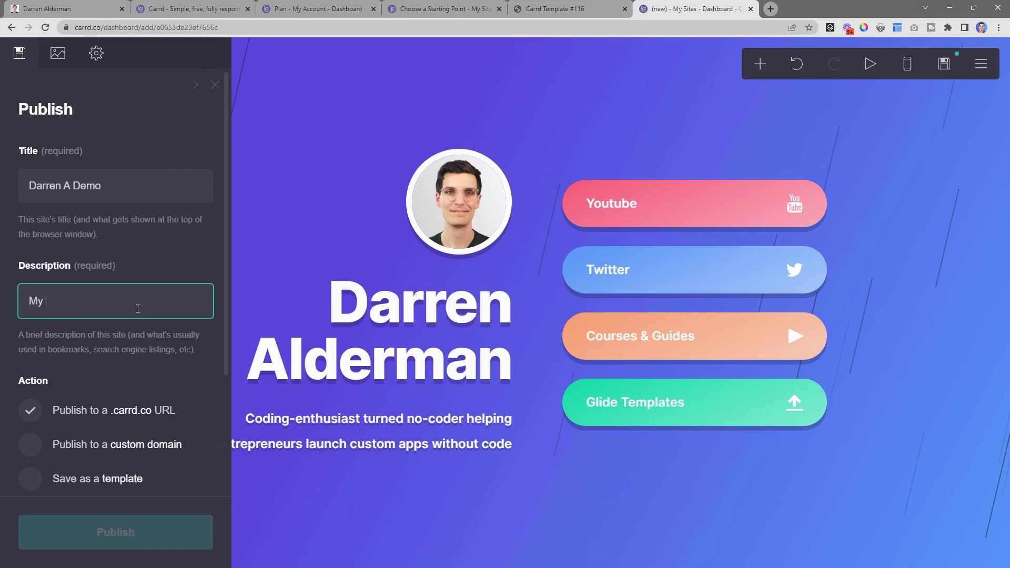
pyautogui.write('demo site')
pyautogui.scroll(-3, 116, 429)
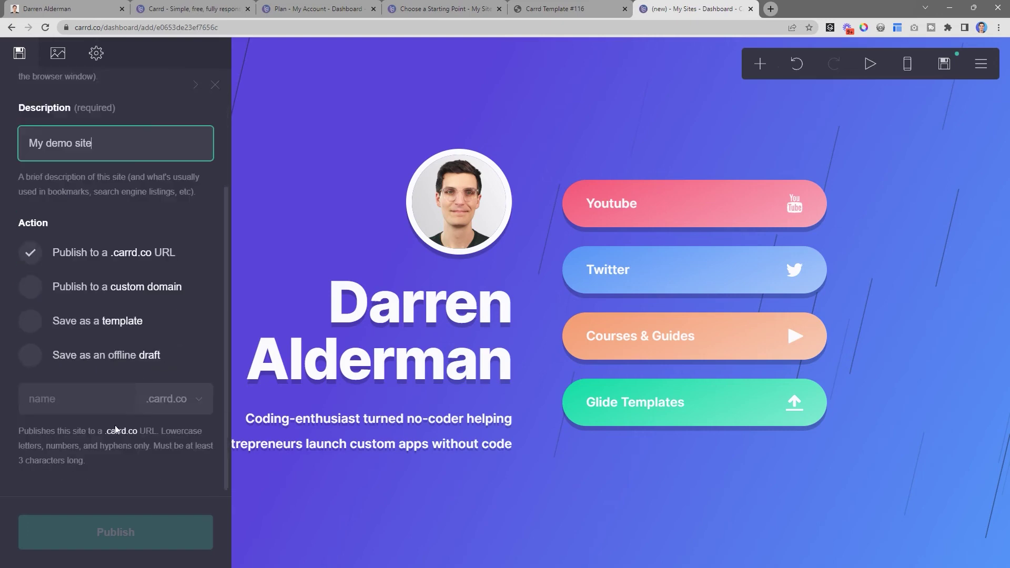
# - Choose the .ju.mp domain, enter the demo name and publish the site
pyautogui.click(199, 289)
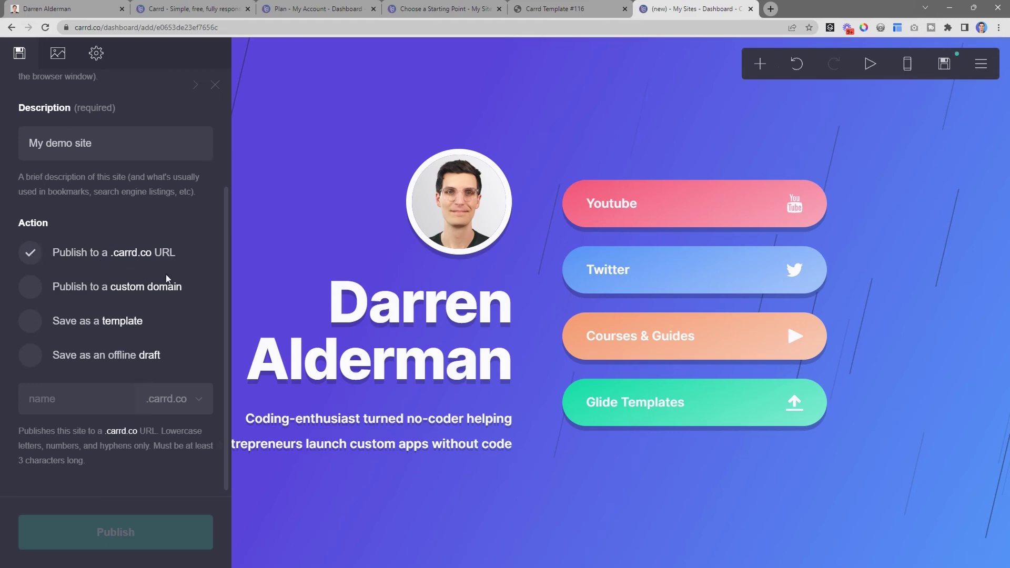
pyautogui.click(187, 399)
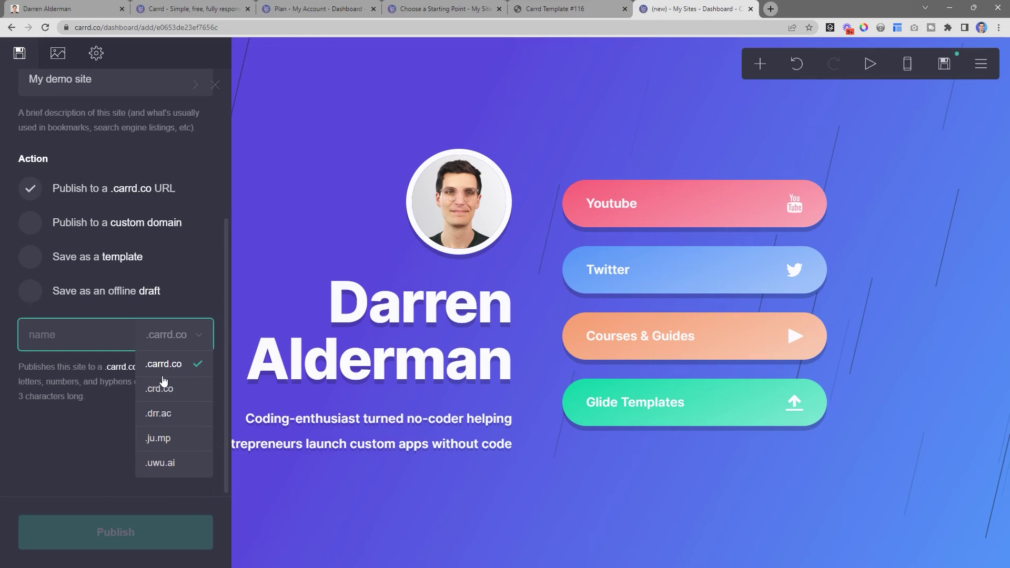
pyautogui.click(157, 438)
pyautogui.write('demo12345')
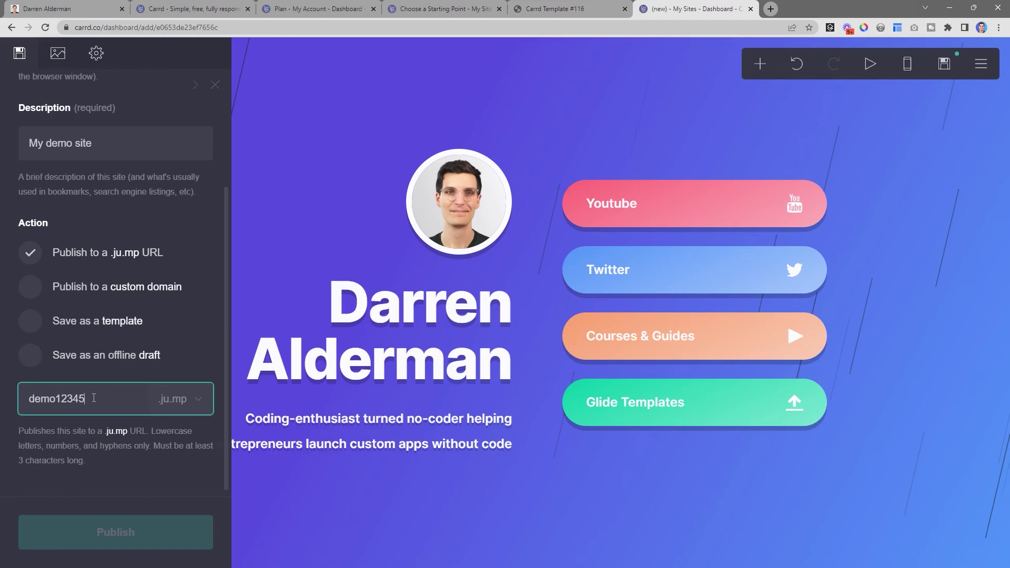
pyautogui.scroll(-1, 173, 444)
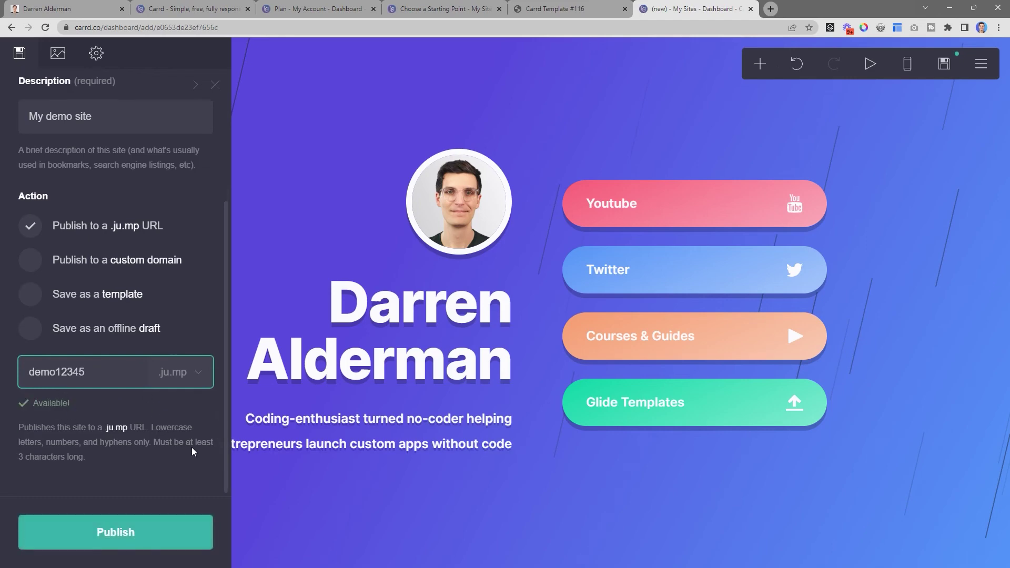
pyautogui.click(146, 533)
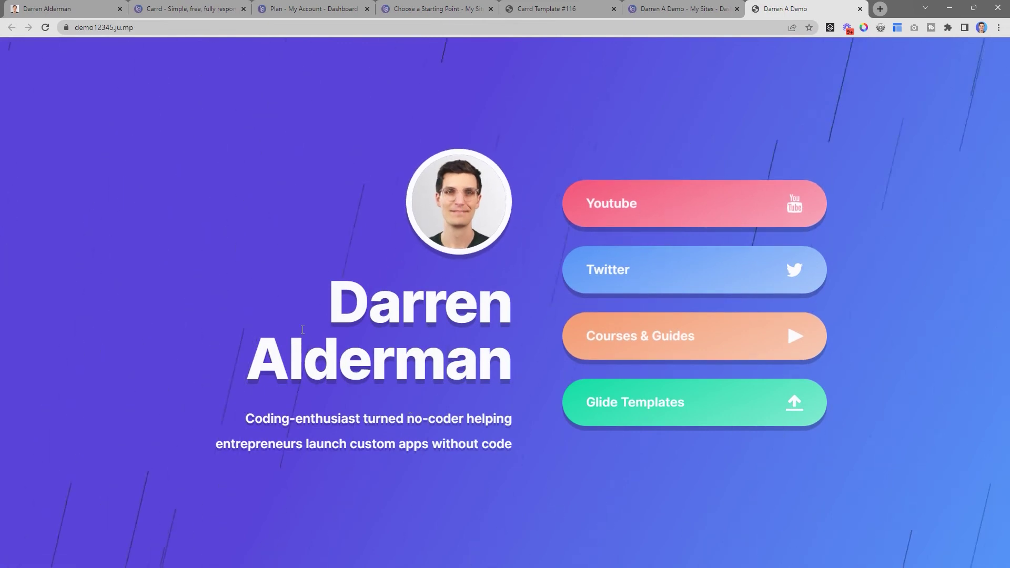
# - Reload the live demo12345.ju.mp page three times to replay its intro, then return to the editor
pyautogui.click(46, 27)
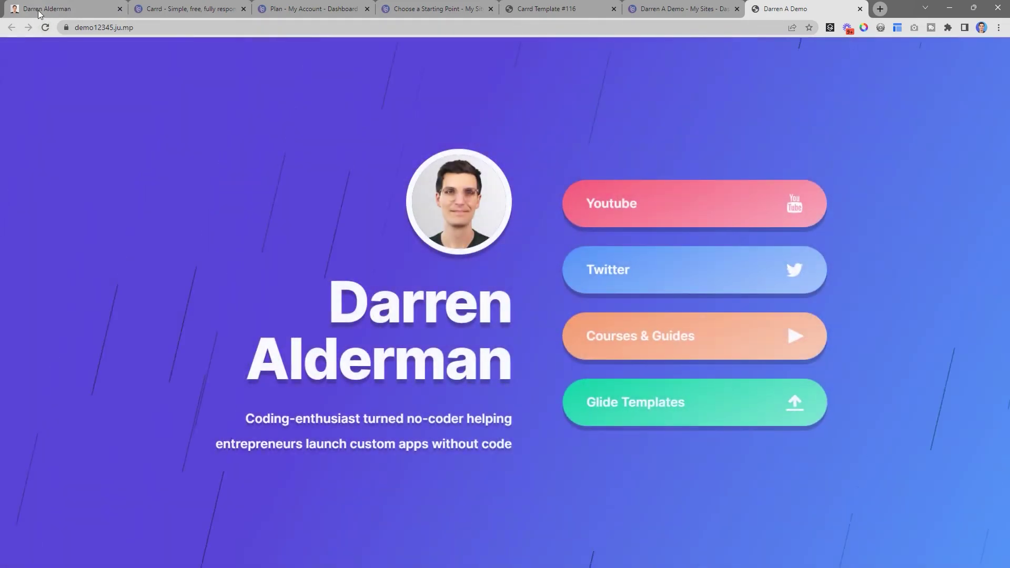
pyautogui.click(46, 27)
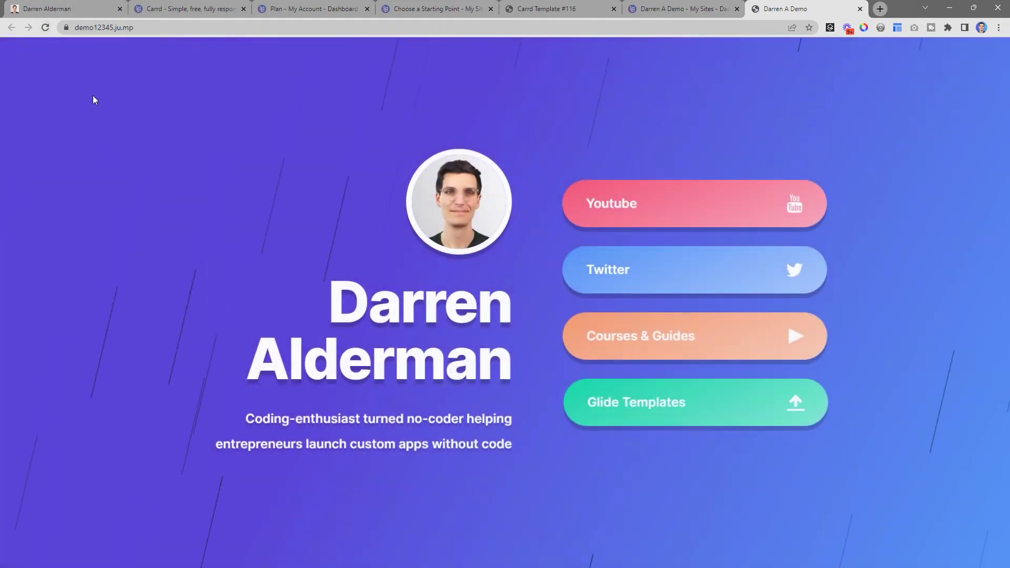
pyautogui.click(45, 27)
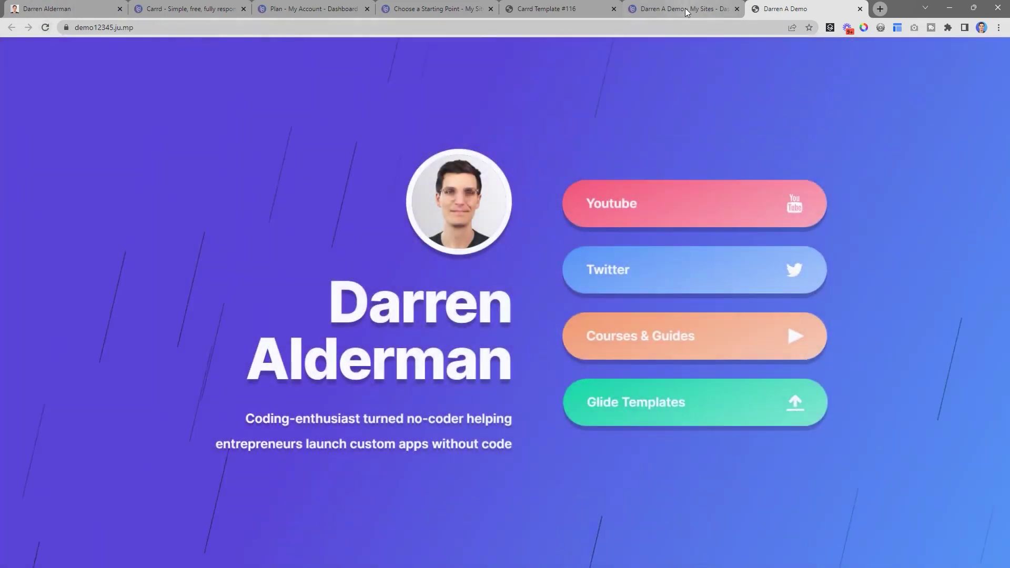
pyautogui.click(685, 10)
# - Change the page's fade-in colour to blue 5470F0
pyautogui.click(493, 356)
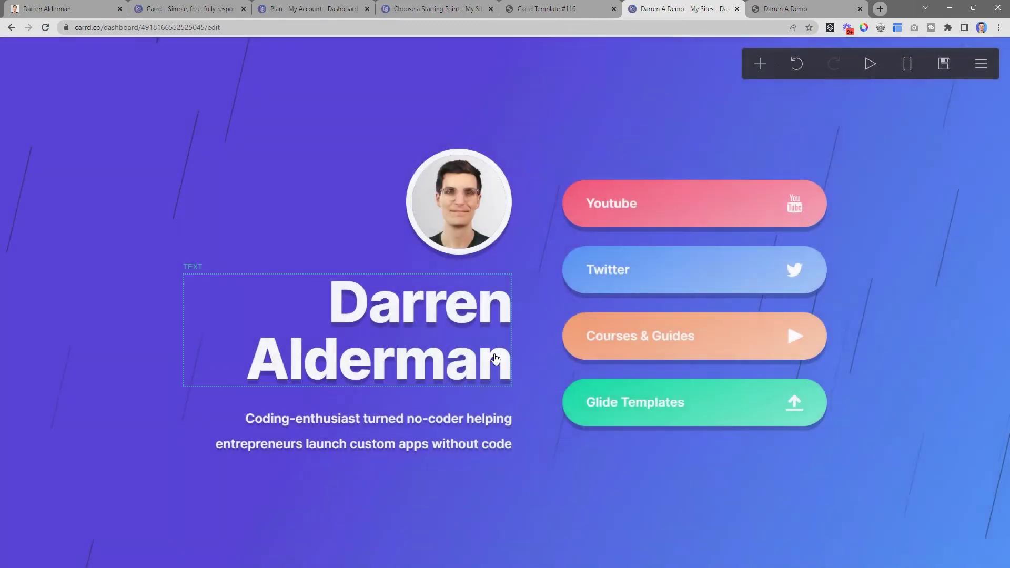
pyautogui.click(112, 90)
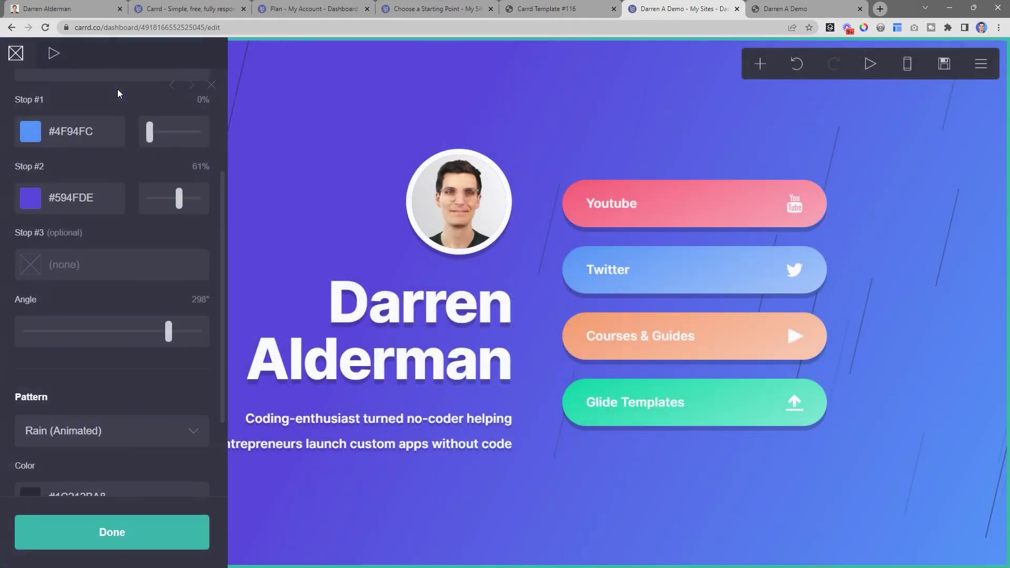
pyautogui.click(58, 54)
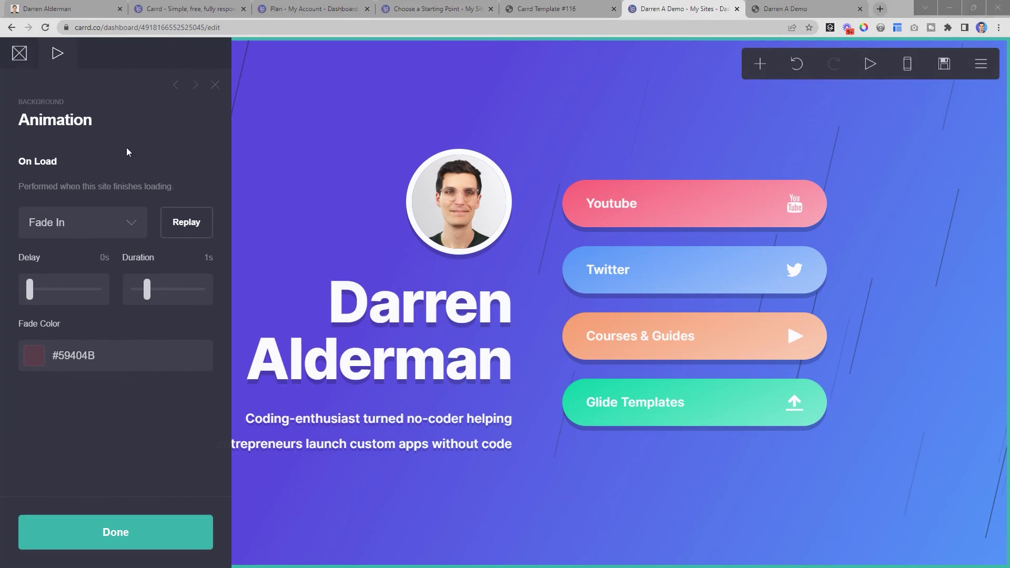
pyautogui.click(86, 350)
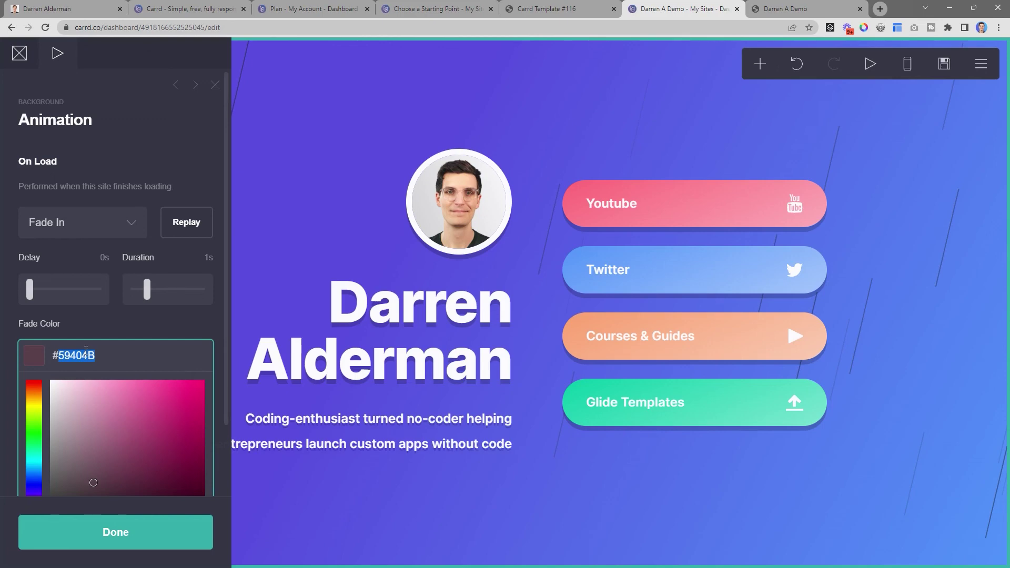
pyautogui.write('5470F0')
pyautogui.click(114, 547)
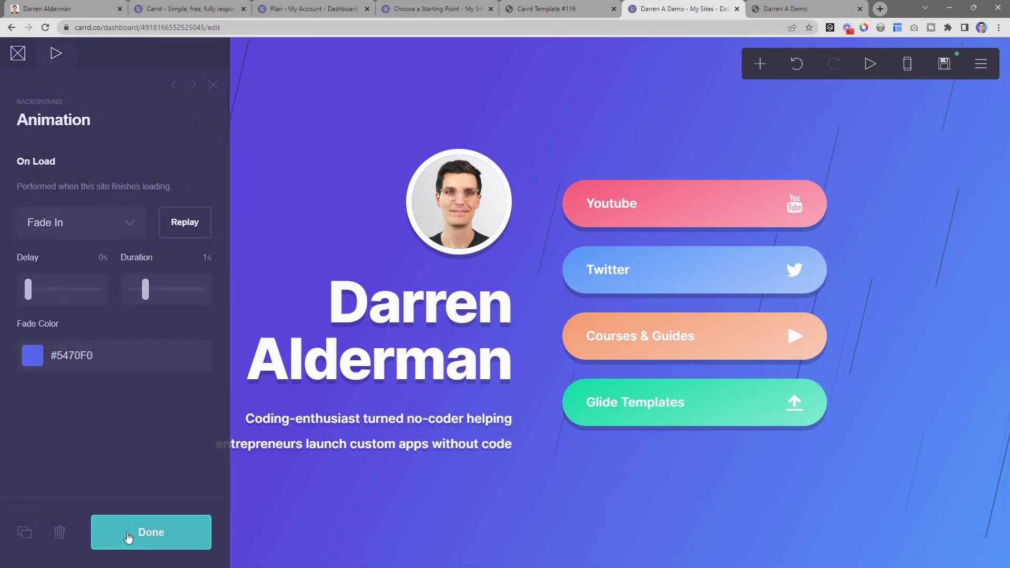
# - Republish the changes and reload the live site twice to see the new fade
pyautogui.click(944, 64)
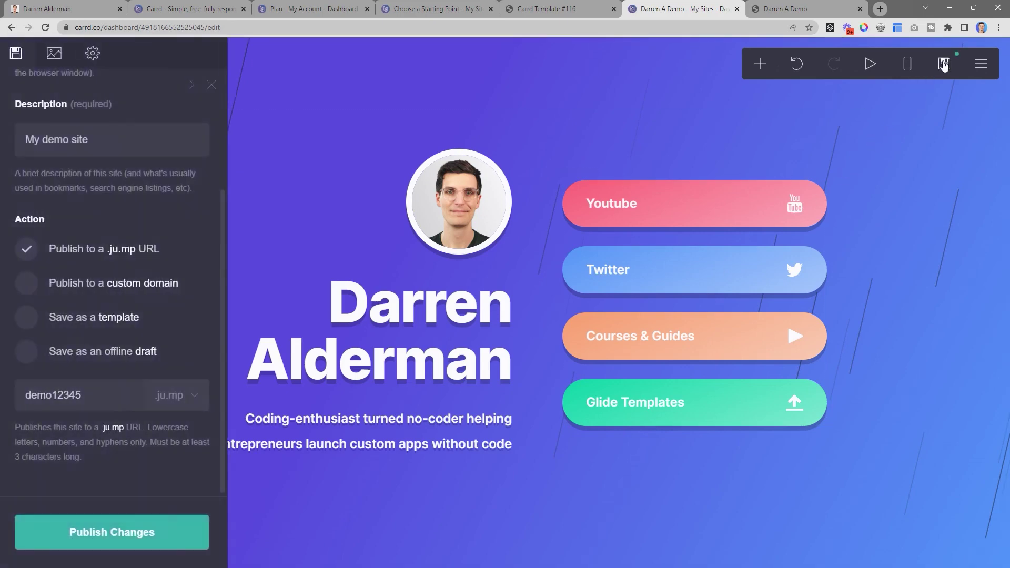
pyautogui.click(173, 530)
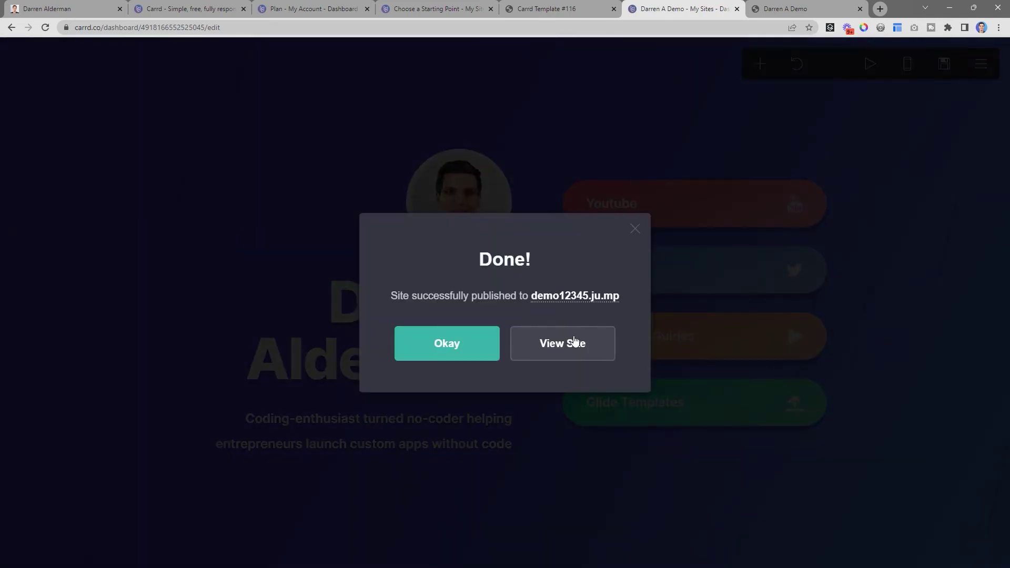
pyautogui.click(577, 343)
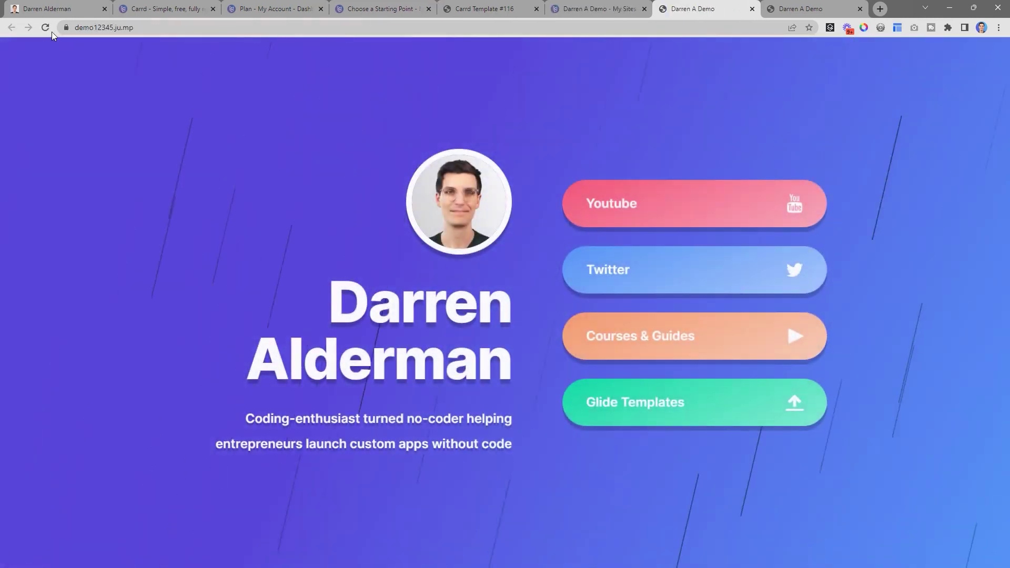
pyautogui.click(45, 27)
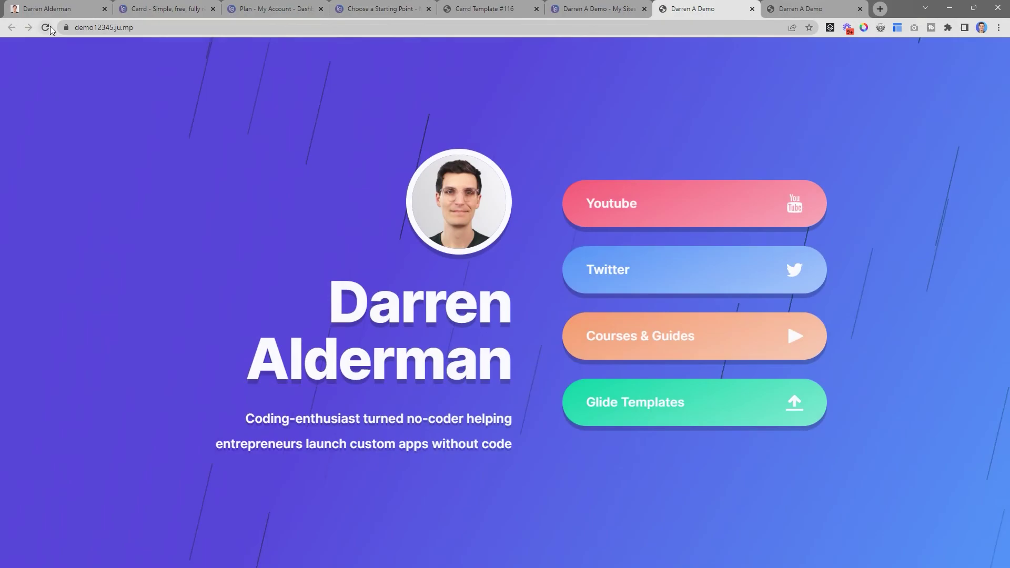
pyautogui.click(50, 26)
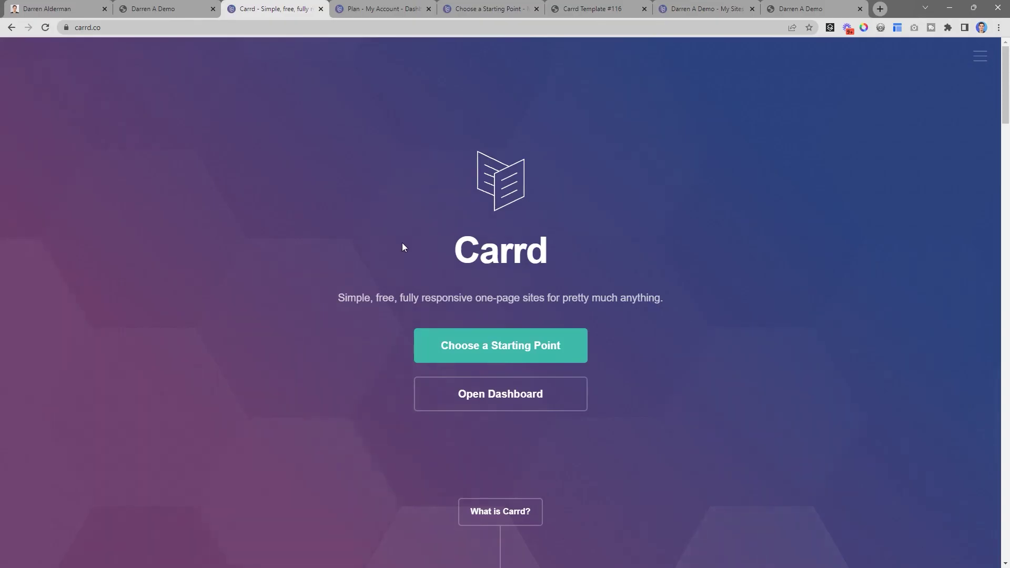
# - Clear a stray text selection, then scroll the carrd.co home page down to the 'Sound good?' footer
pyautogui.moveTo(402, 242); pyautogui.dragTo(597, 273)
pyautogui.click(686, 319)
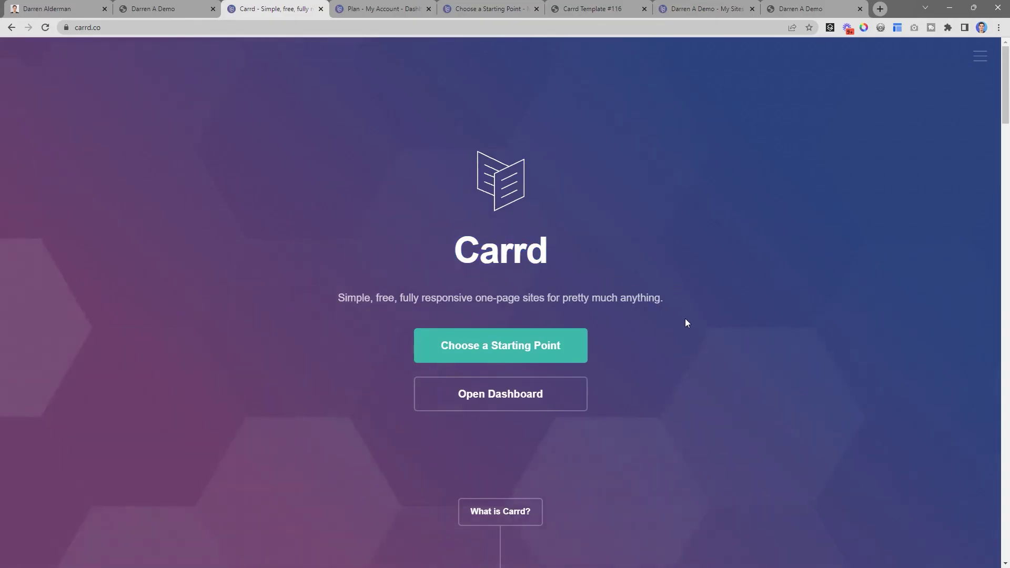
pyautogui.scroll(-3, 733, 365)
pyautogui.scroll(-12, 757, 384)
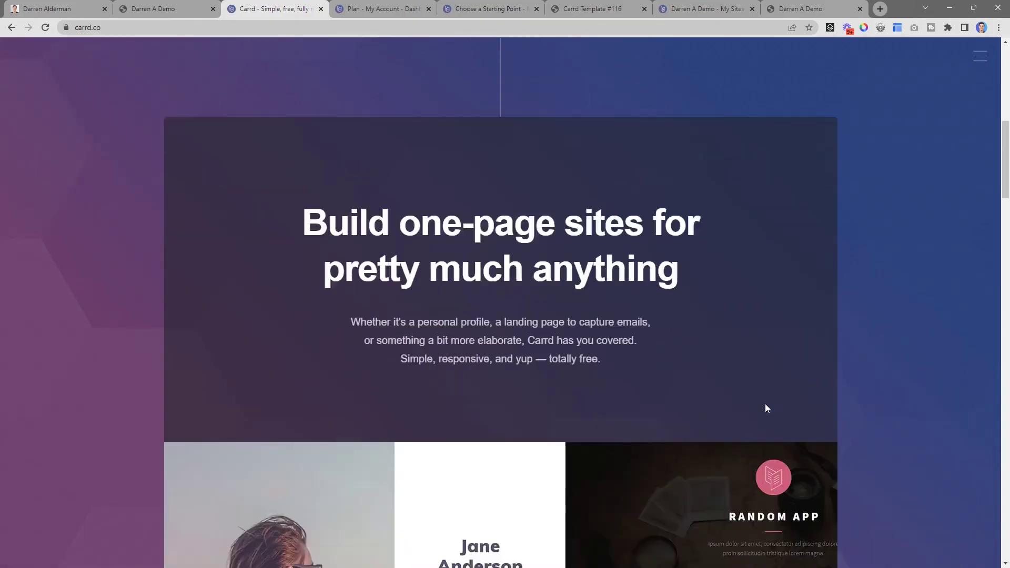
pyautogui.scroll(-6, 775, 416)
pyautogui.scroll(-2, 836, 384)
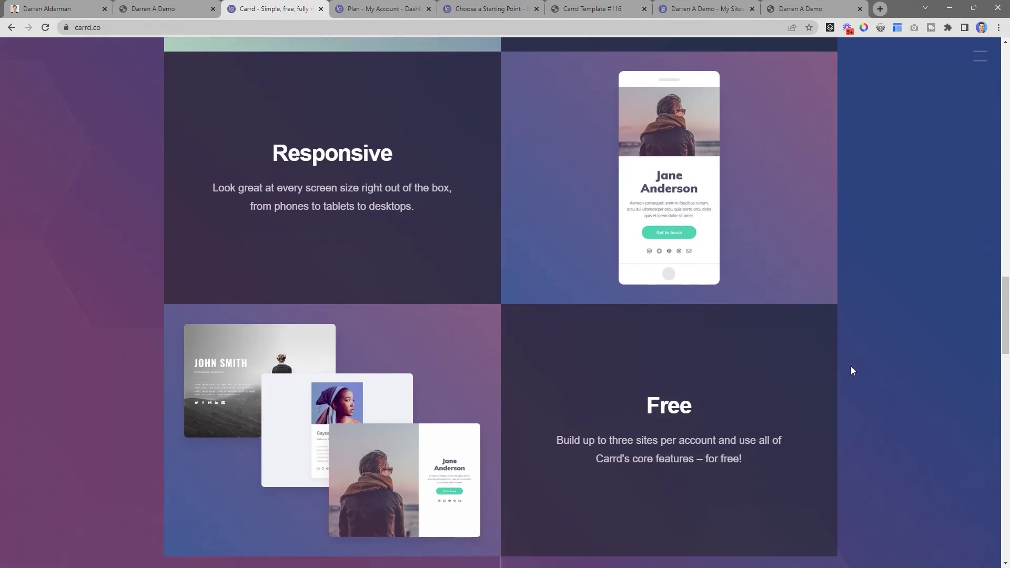
pyautogui.scroll(-10, 846, 374)
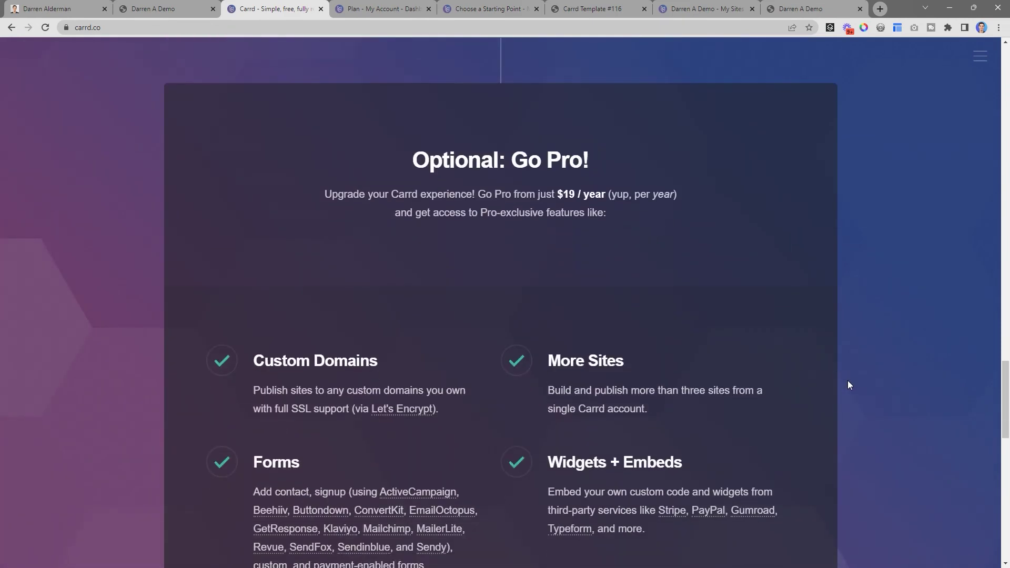
pyautogui.scroll(-14, 847, 382)
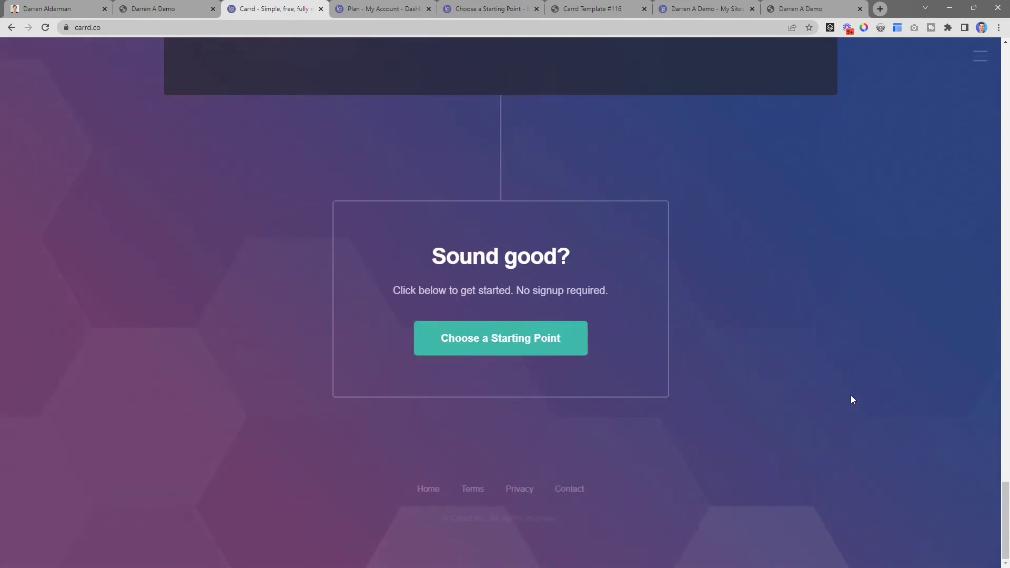